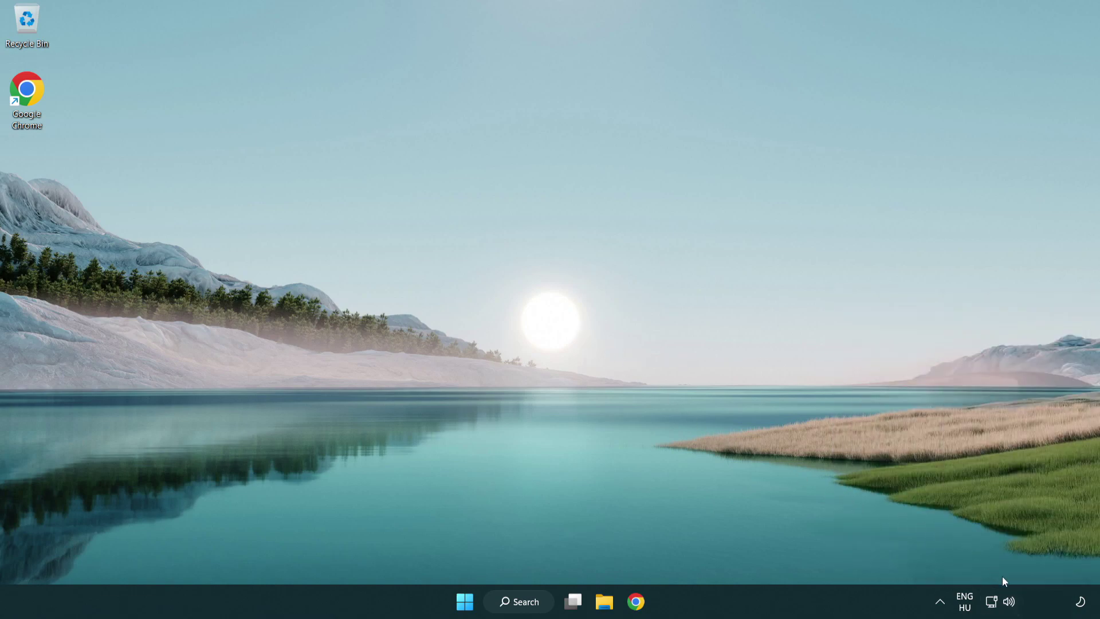
# Reset all sound devices and app volumes in the Volume mixer to defaults, then close Settings
pyautogui.rightClick(1010, 601)
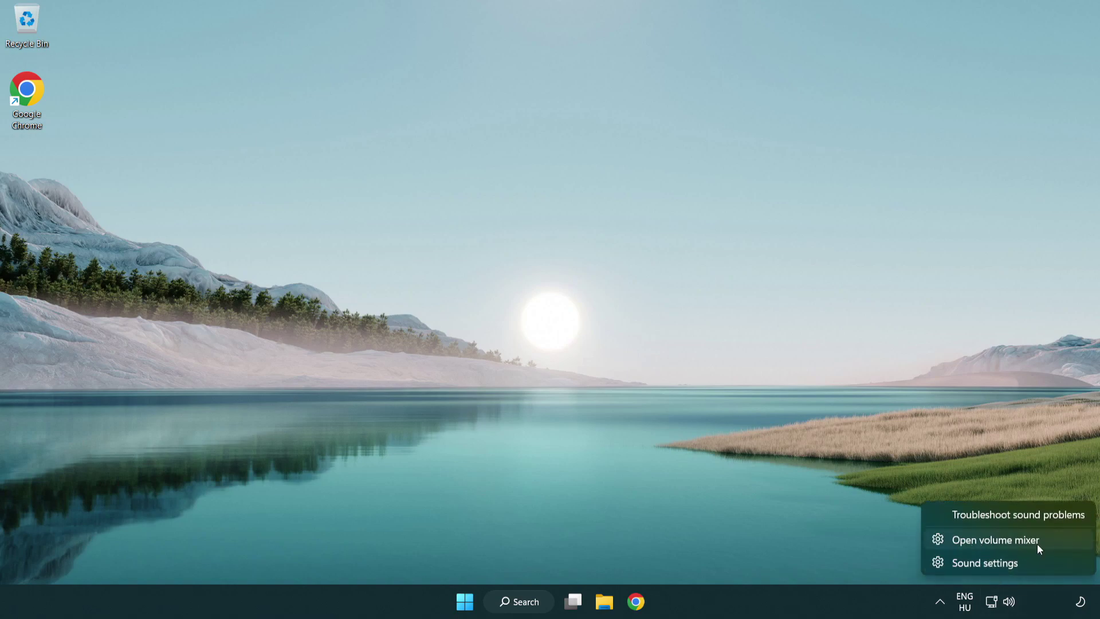
pyautogui.click(1061, 541)
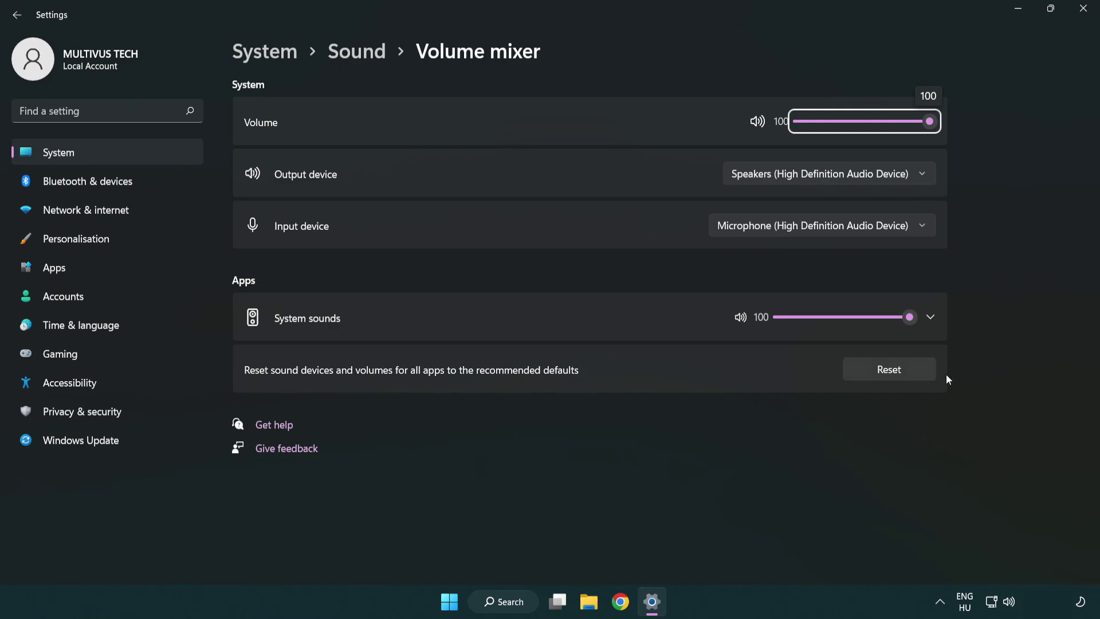
pyautogui.click(919, 373)
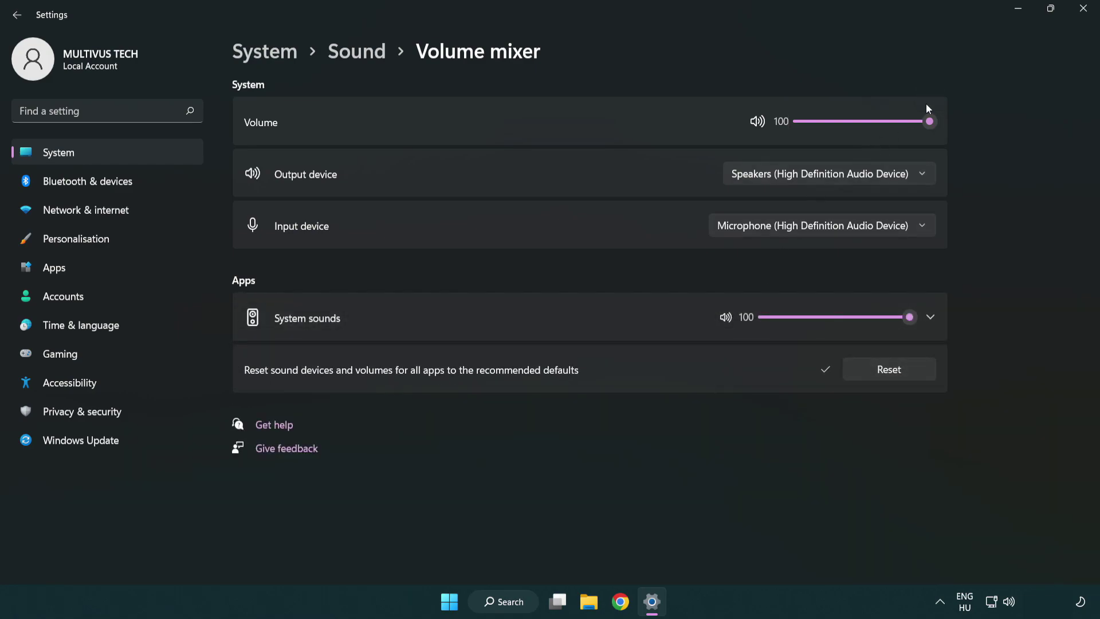
pyautogui.click(1085, 9)
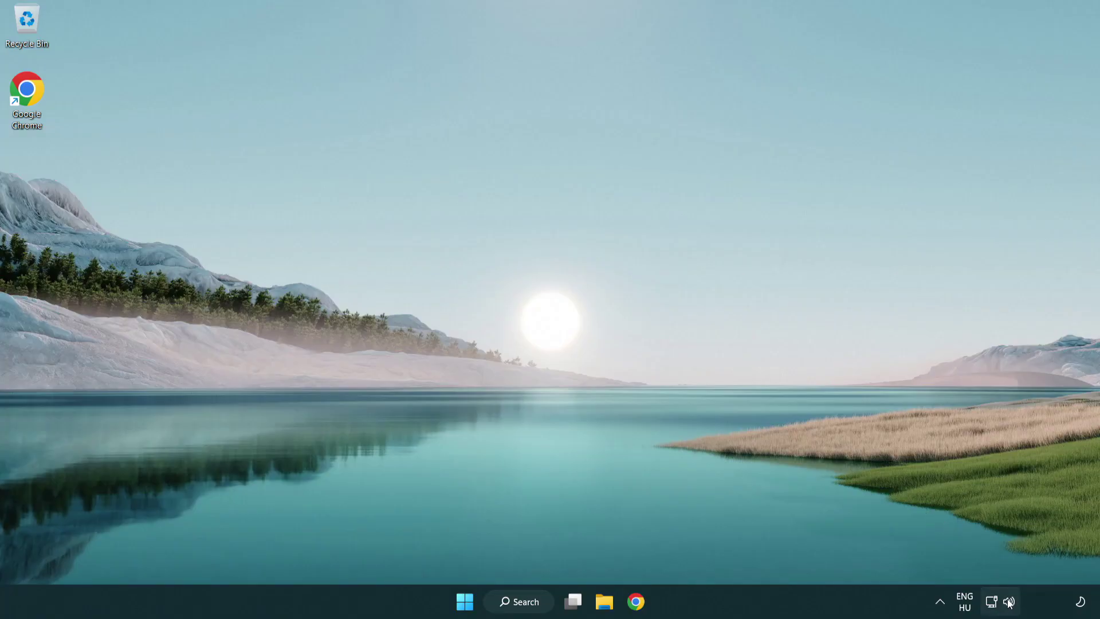
# Open Sound settings from the speaker icon, leave master volume at 100, and launch More sound settings
pyautogui.rightClick(1008, 602)
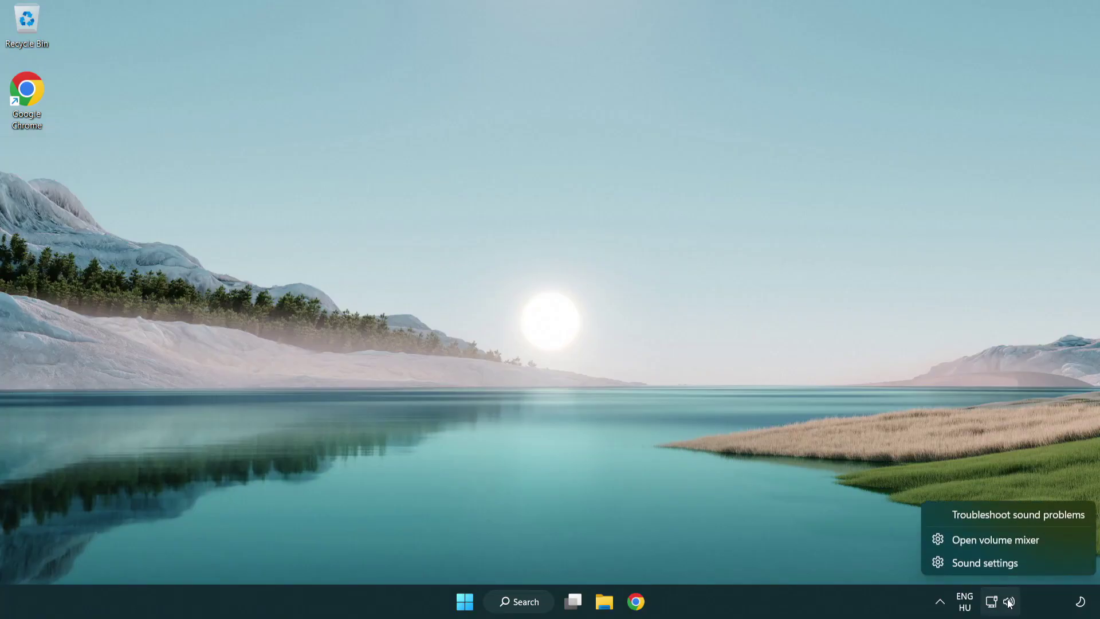
pyautogui.click(1053, 566)
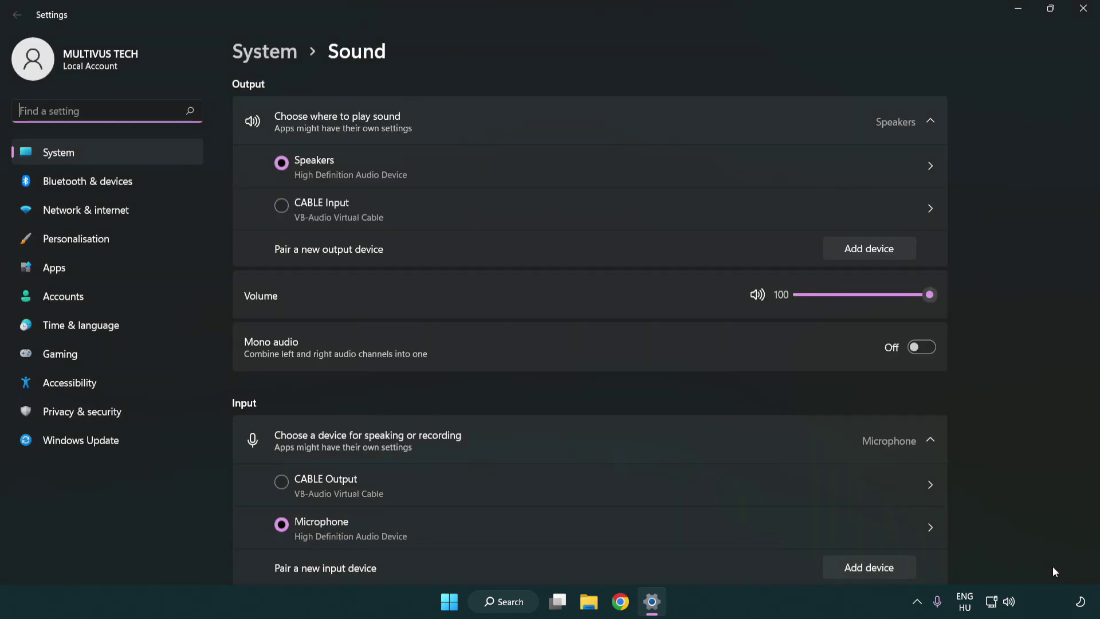
pyautogui.moveTo(929, 294); pyautogui.dragTo(981, 293)
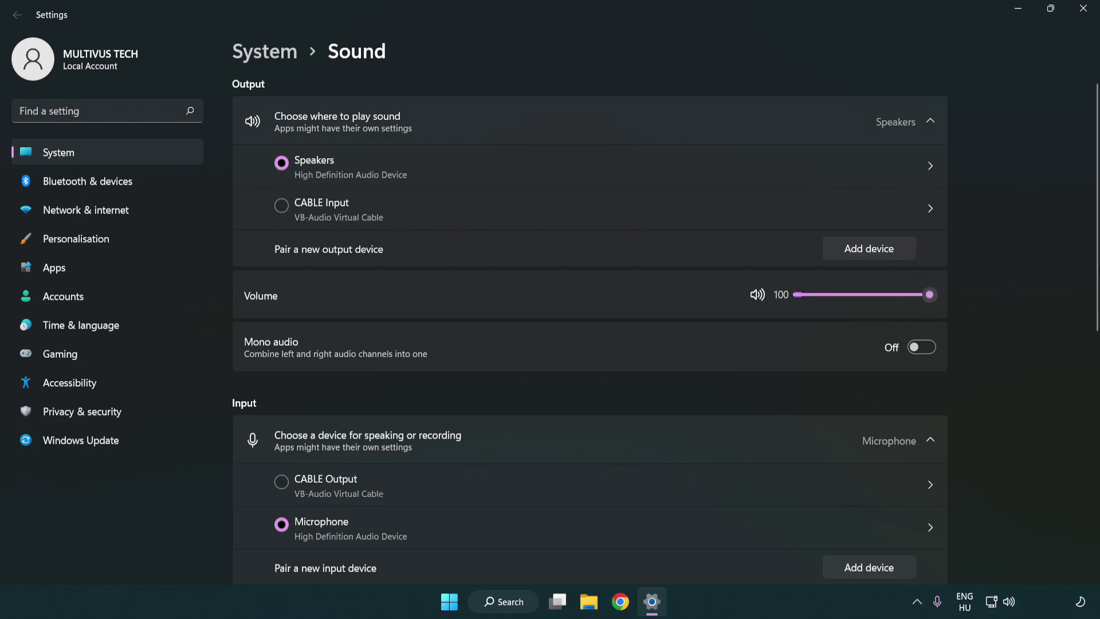
pyautogui.scroll(-5, 1087, 381)
pyautogui.scroll(-2, 1087, 380)
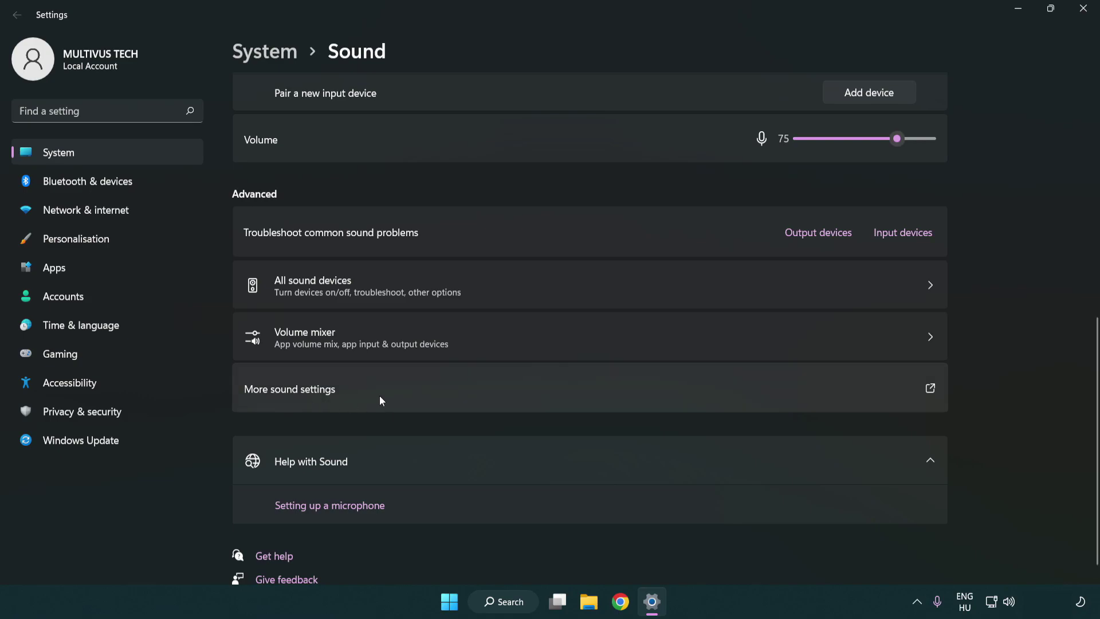
pyautogui.click(422, 393)
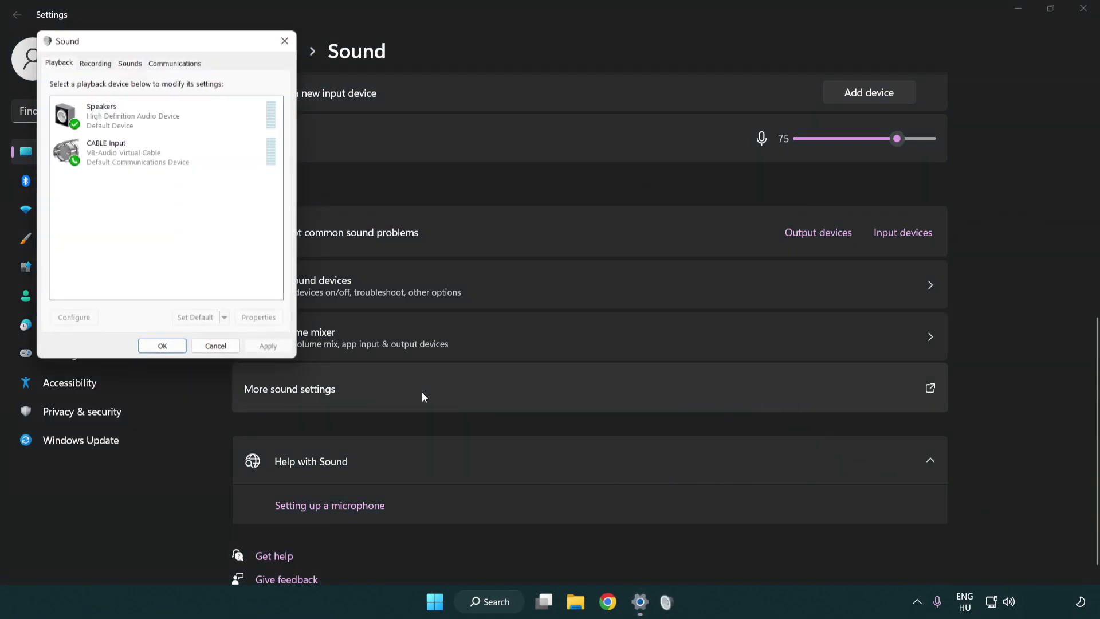
# Disable the CABLE Input virtual cable in the Playback list, leaving Speakers active
pyautogui.moveTo(196, 41); pyautogui.dragTo(565, 143)
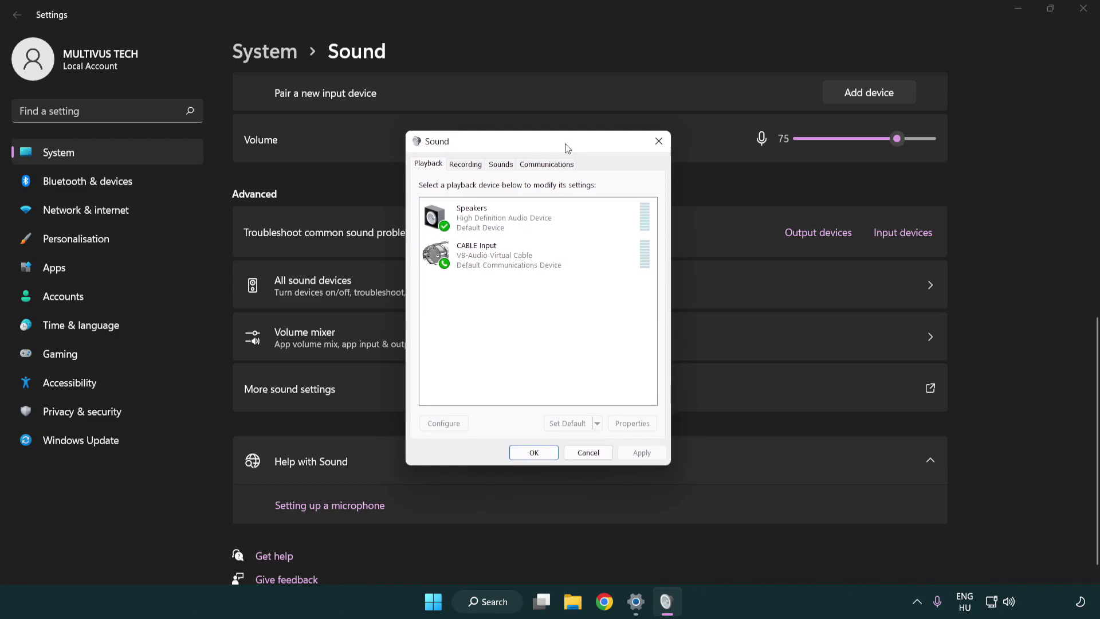
pyautogui.click(527, 264)
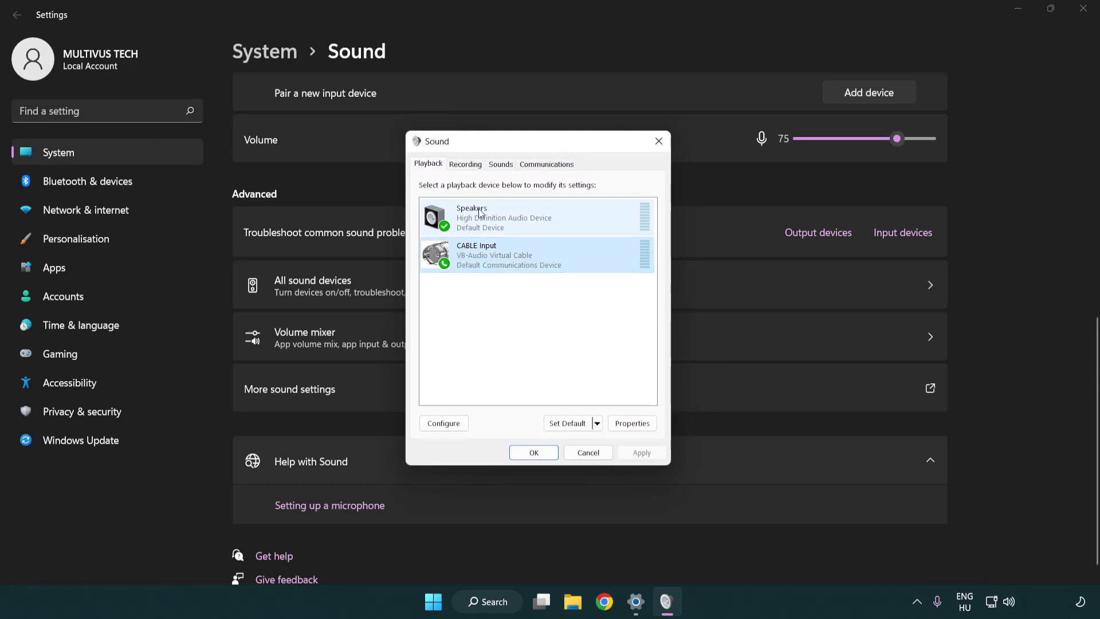
pyautogui.rightClick(500, 260)
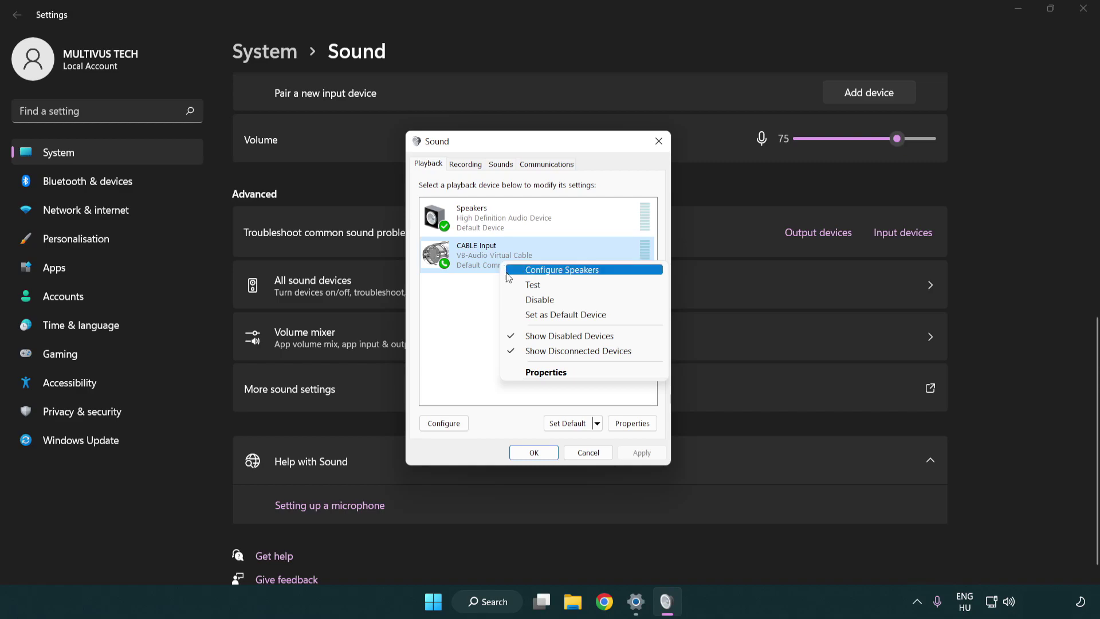
pyautogui.click(569, 300)
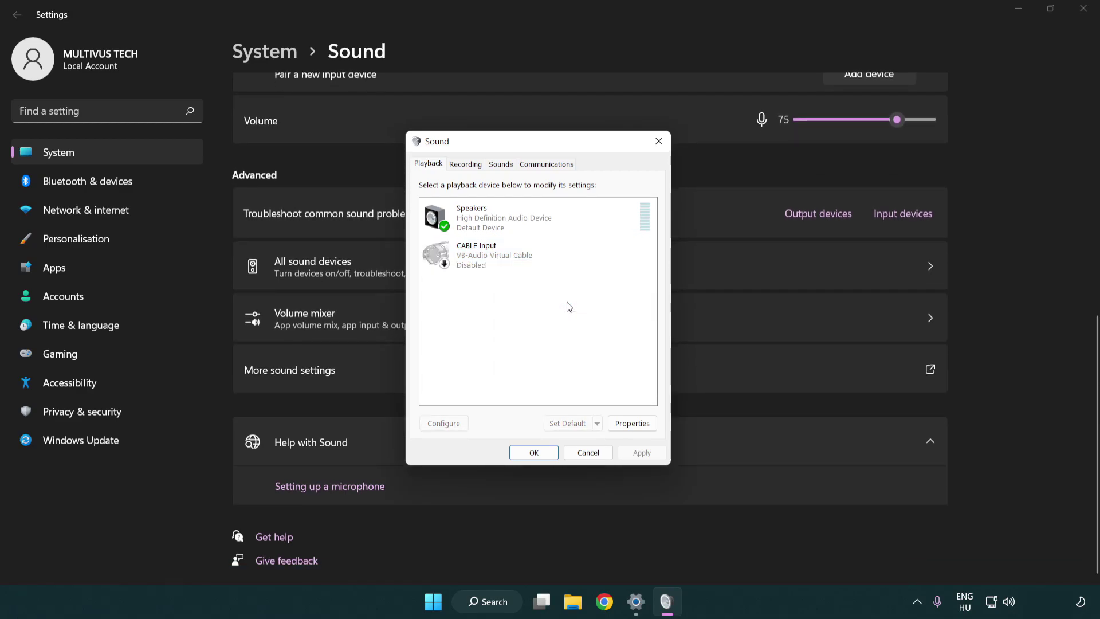
pyautogui.rightClick(559, 217)
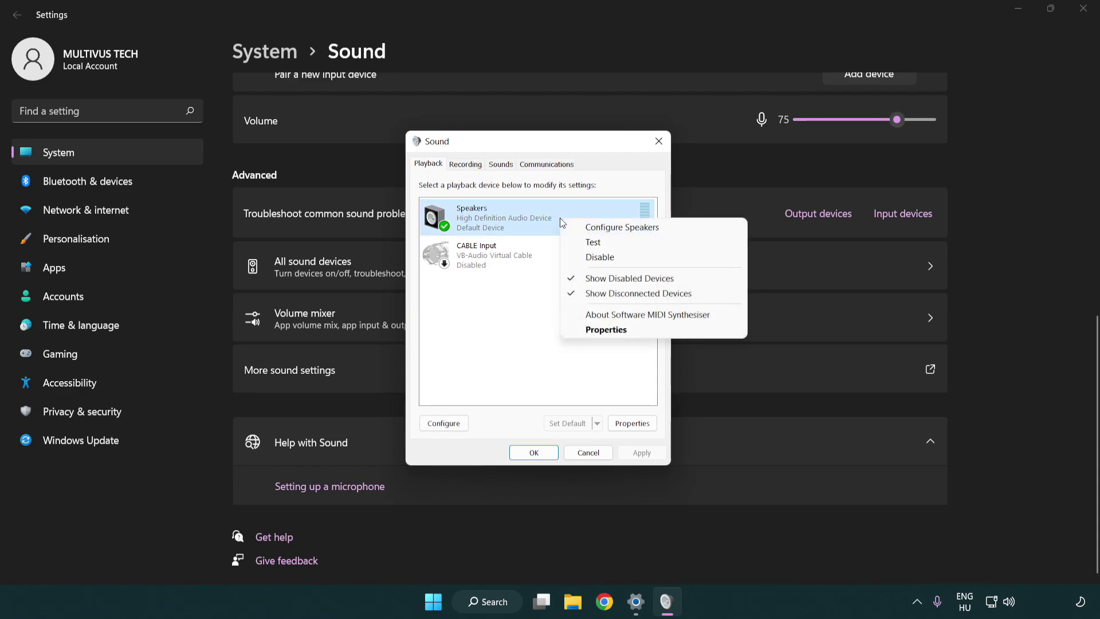
# Set up Speakers as 7.1 Surround with full-range front and surround speakers
pyautogui.click(606, 229)
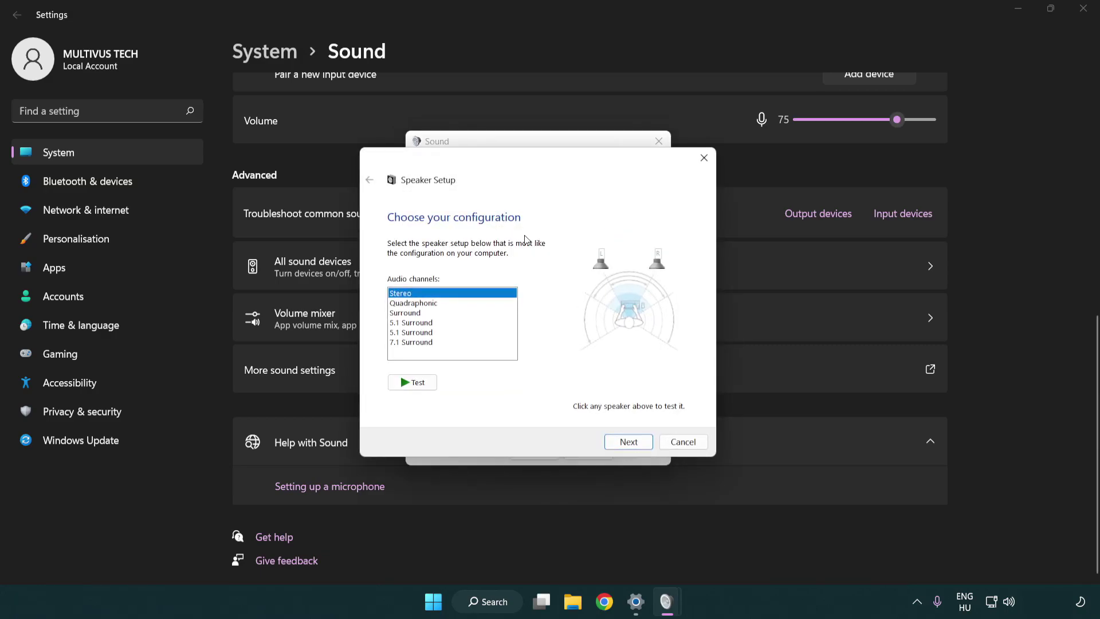
pyautogui.click(437, 322)
pyautogui.click(436, 333)
pyautogui.click(437, 341)
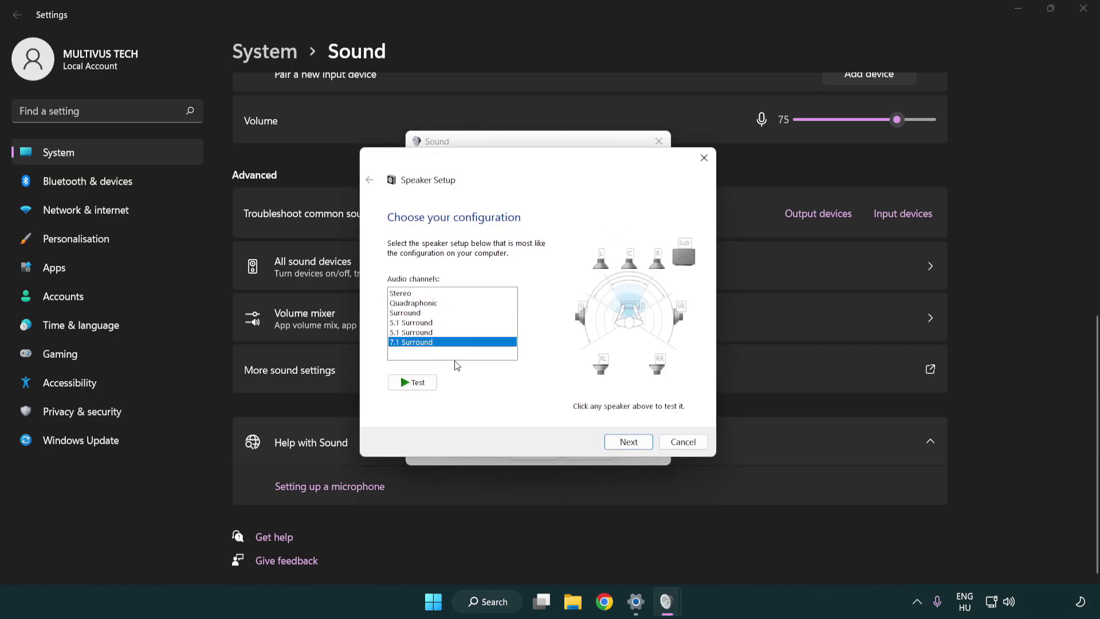
pyautogui.click(628, 442)
pyautogui.click(631, 444)
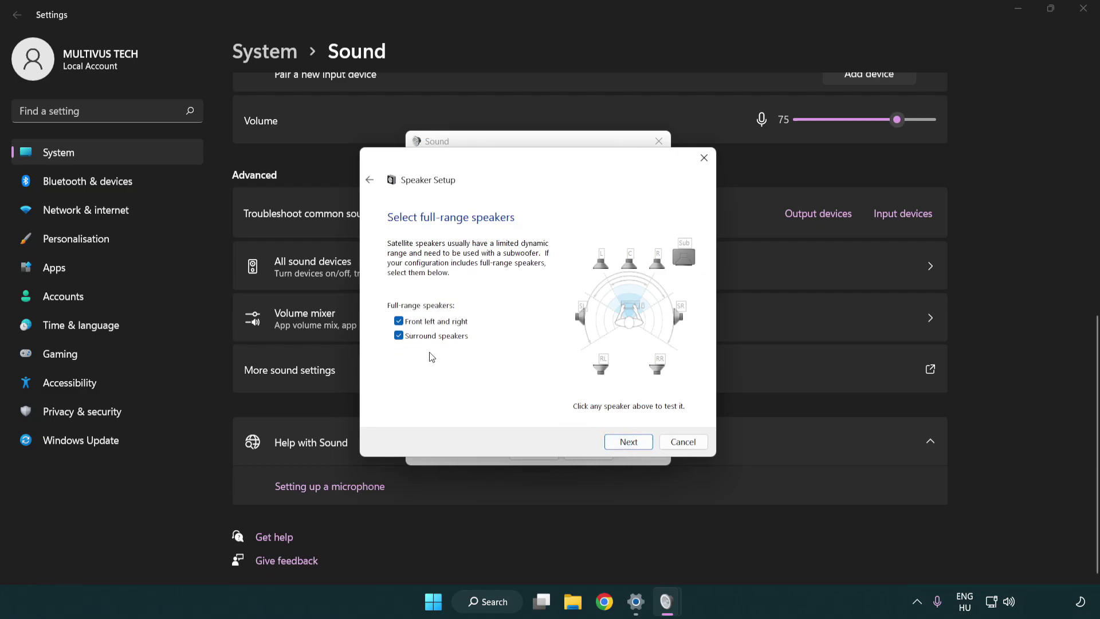
pyautogui.click(633, 444)
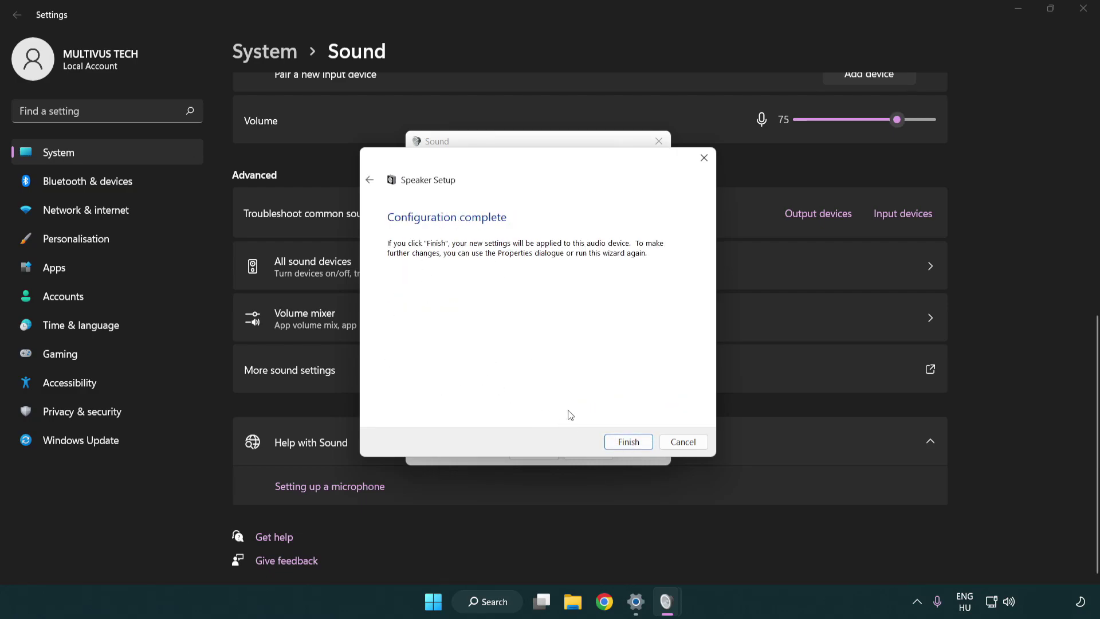
pyautogui.click(628, 443)
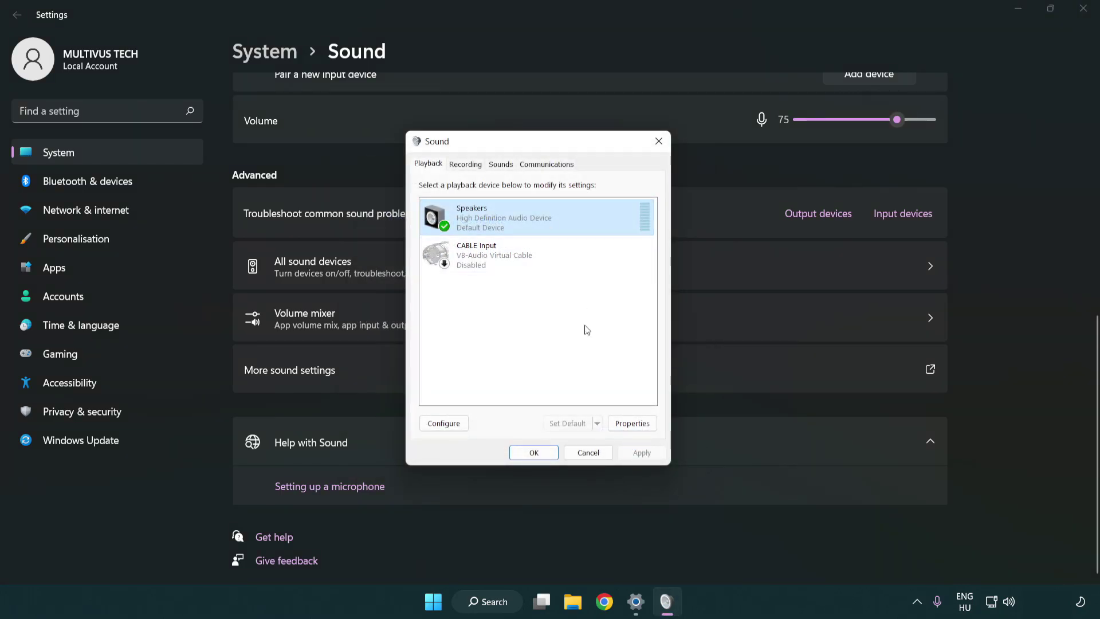
# Turn off all audio enhancements in the Speakers properties
pyautogui.click(633, 423)
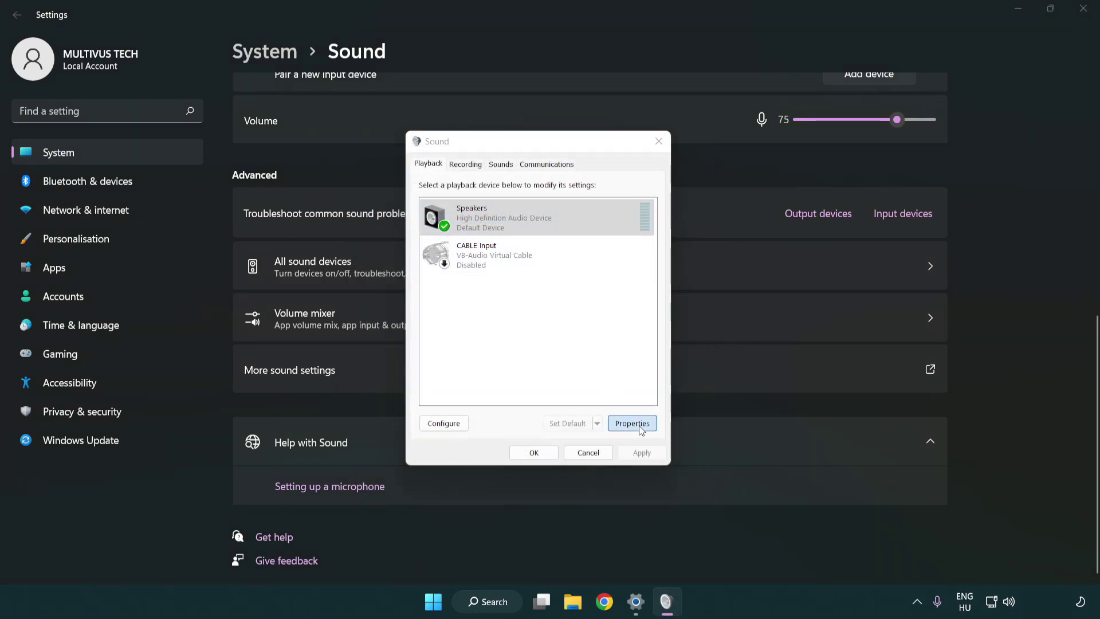
pyautogui.moveTo(555, 192); pyautogui.dragTo(538, 150)
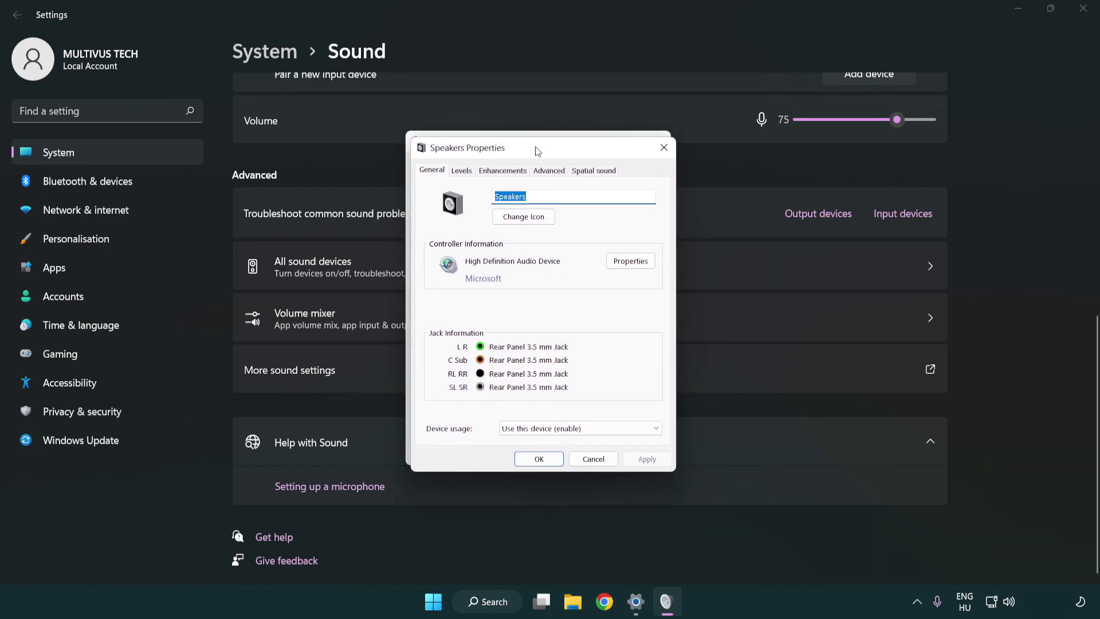
pyautogui.click(503, 171)
pyautogui.click(434, 229)
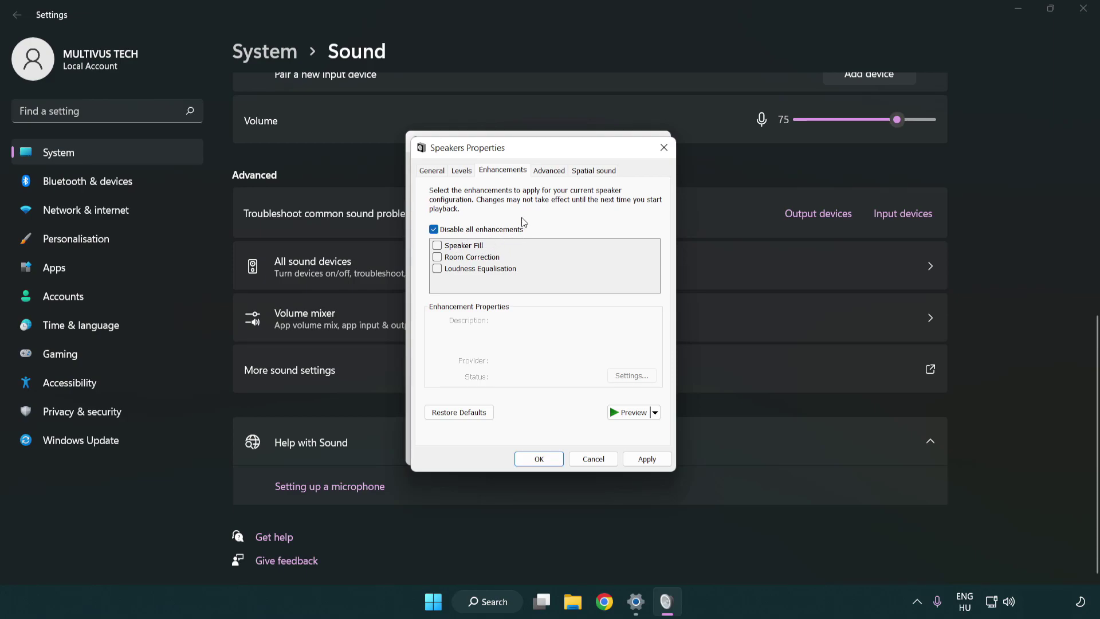
# Keep the 16 bit, 48000 Hz (DVD Quality) default format, then close the Sound dialog and Settings
pyautogui.click(551, 171)
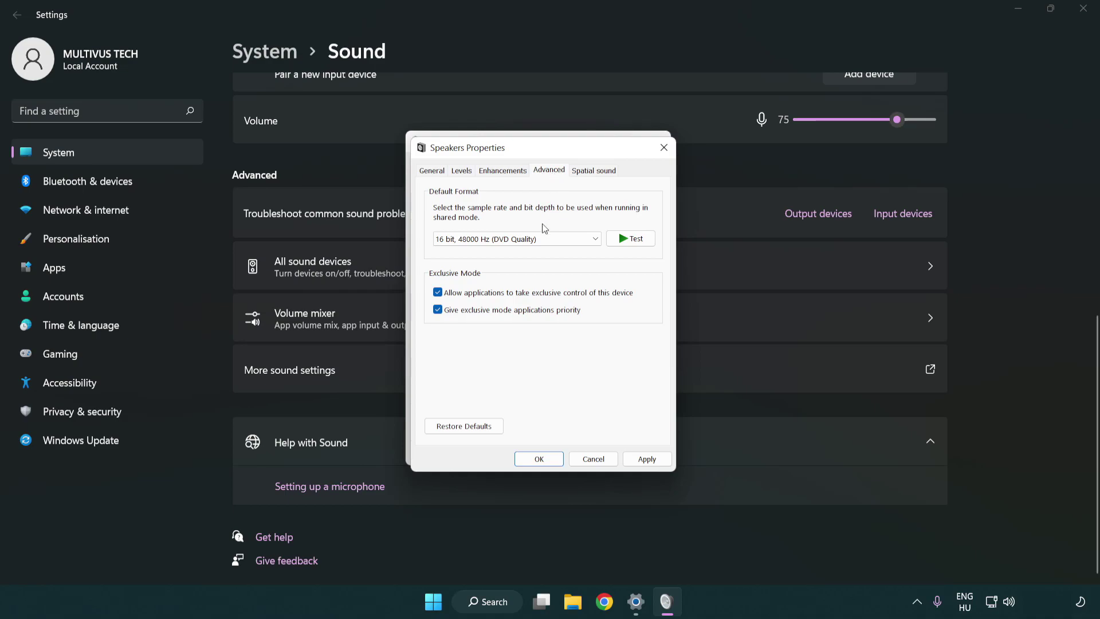
pyautogui.click(486, 243)
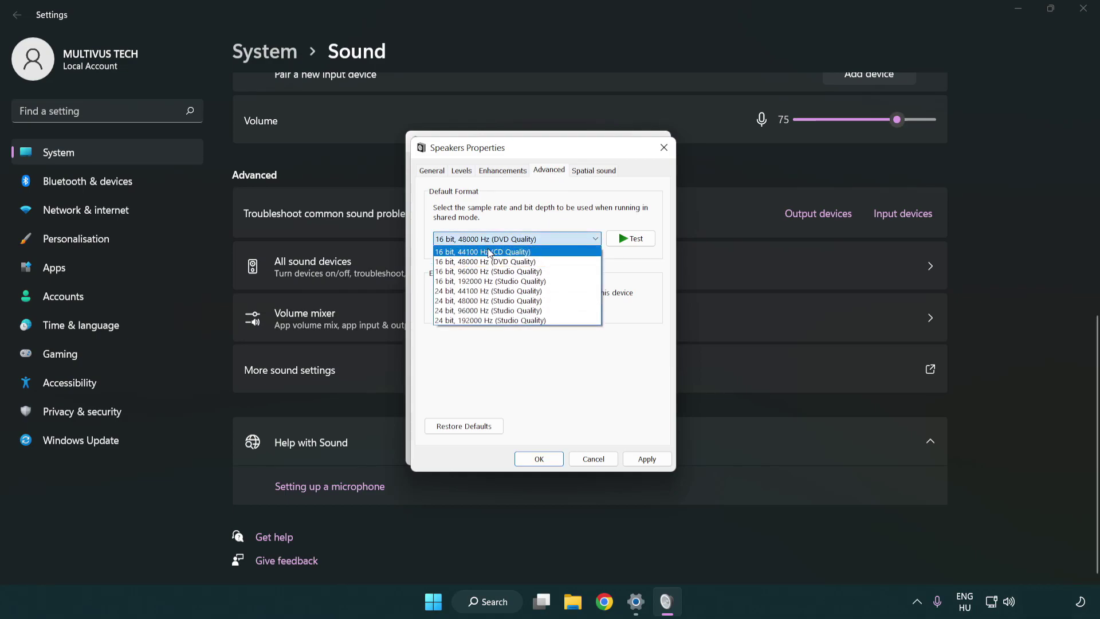
pyautogui.click(494, 263)
pyautogui.click(645, 460)
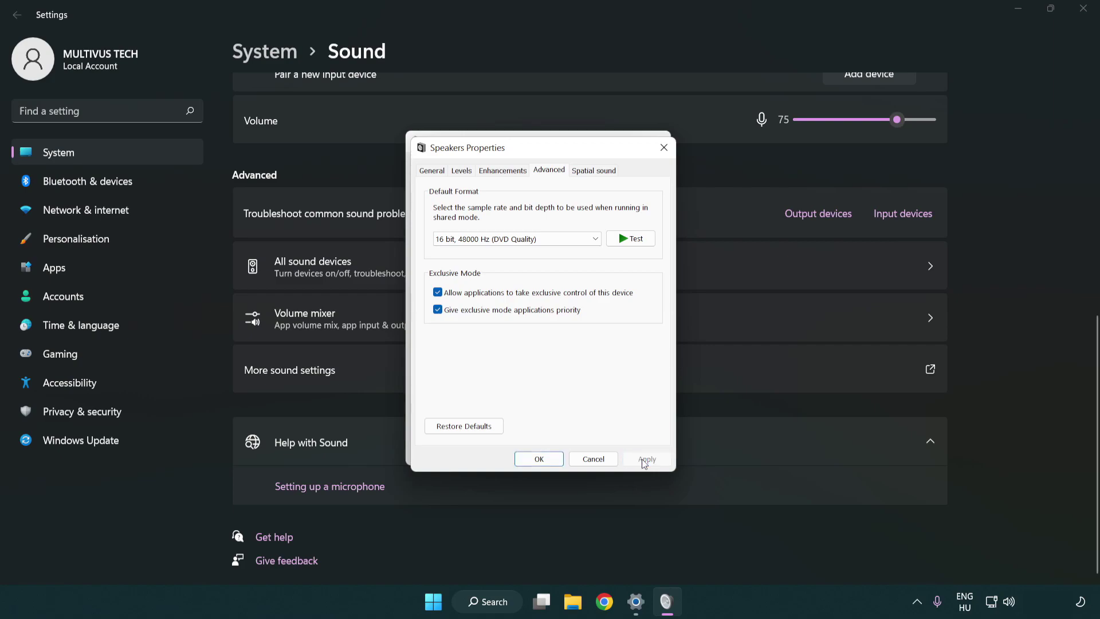
pyautogui.click(539, 460)
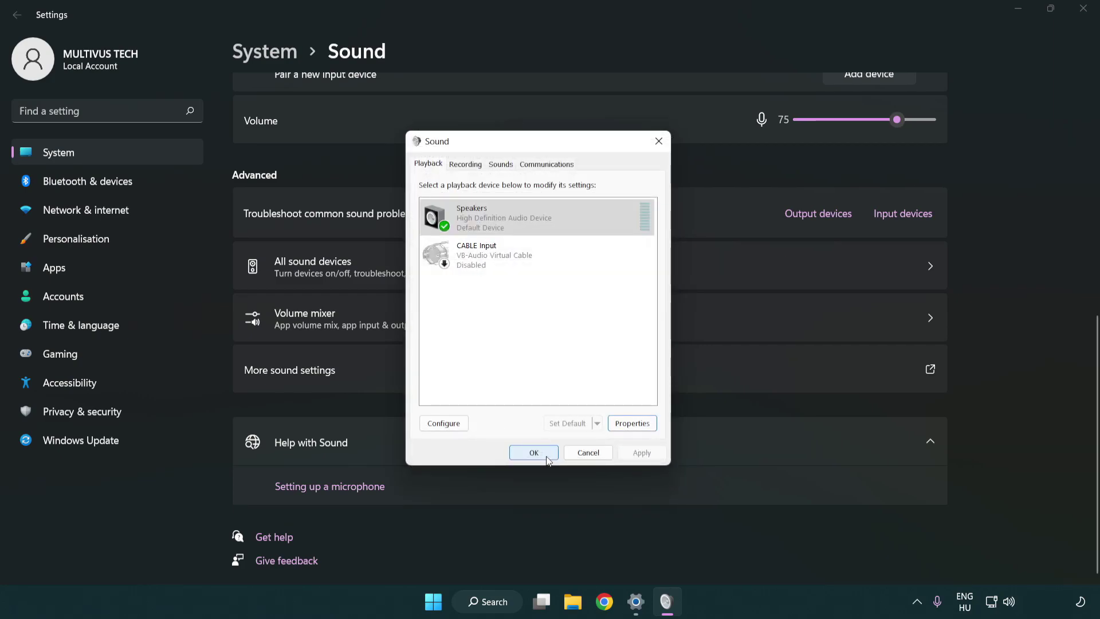
pyautogui.click(536, 457)
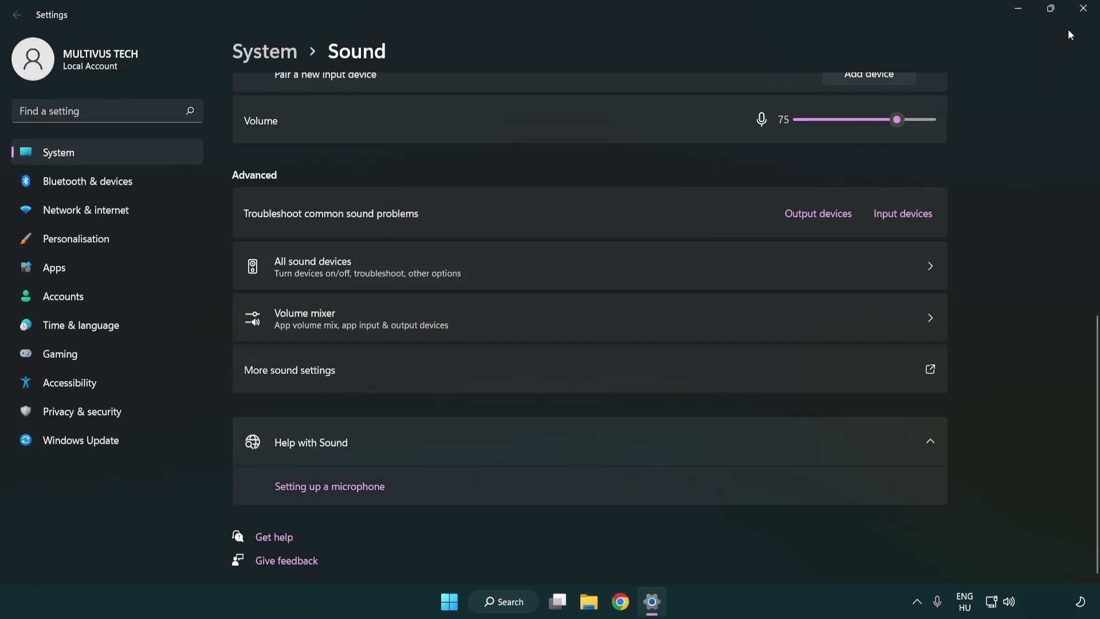
pyautogui.click(1083, 8)
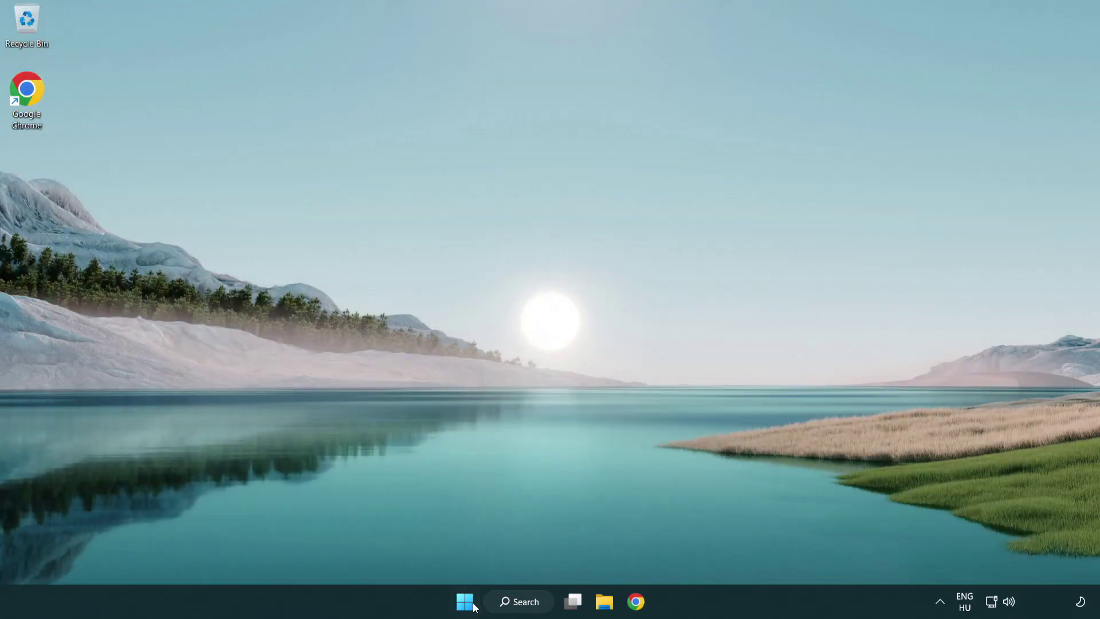
# Show the Start menu's Restart power options, then open the empty Windows search panel
pyautogui.click(467, 604)
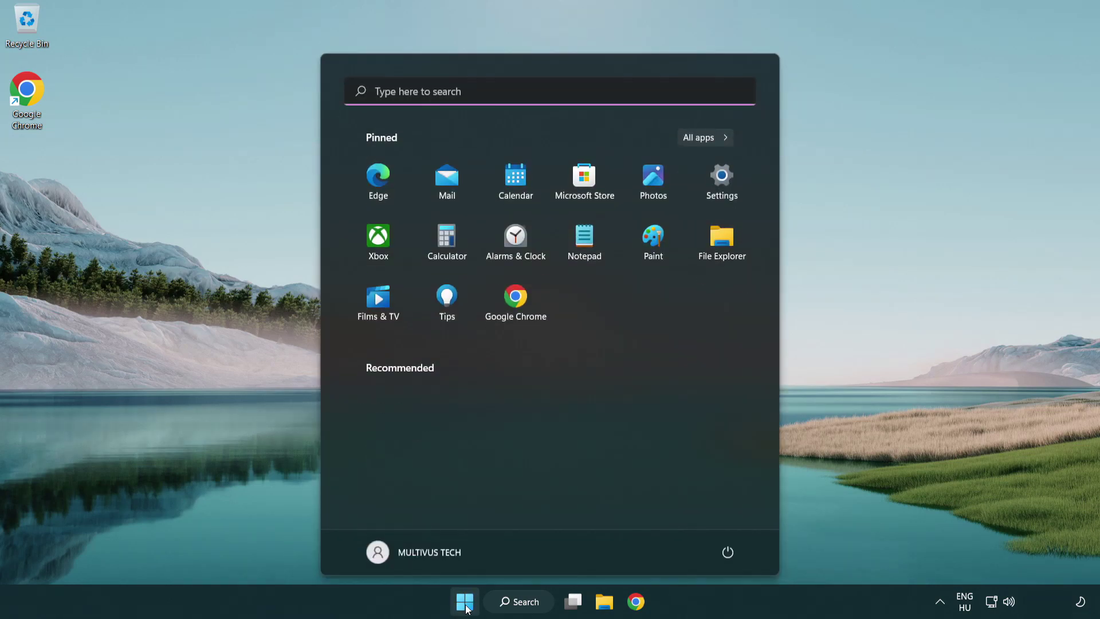
pyautogui.click(729, 554)
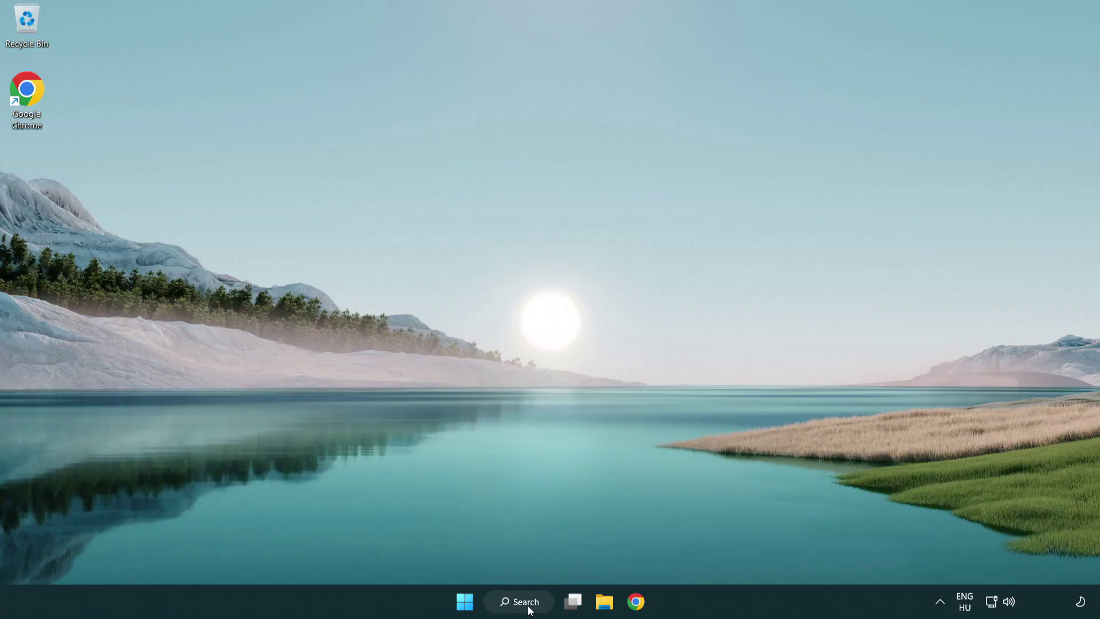
pyautogui.click(528, 608)
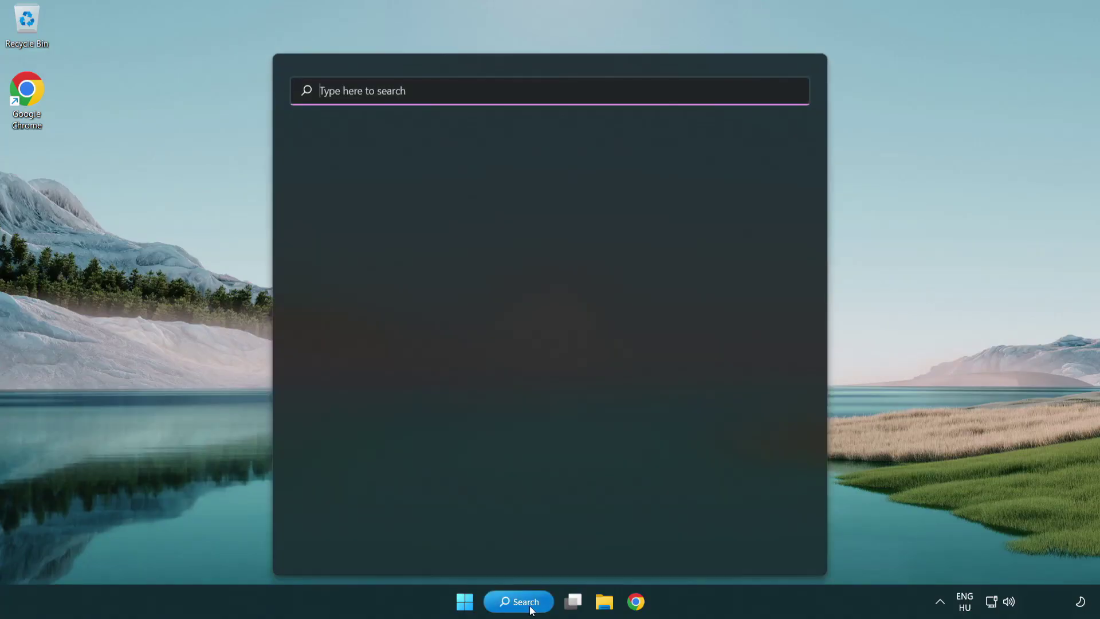
# Open Device Manager via search, expand Sound, video and game controllers, and select High Definition Audio Device
pyautogui.write('de')
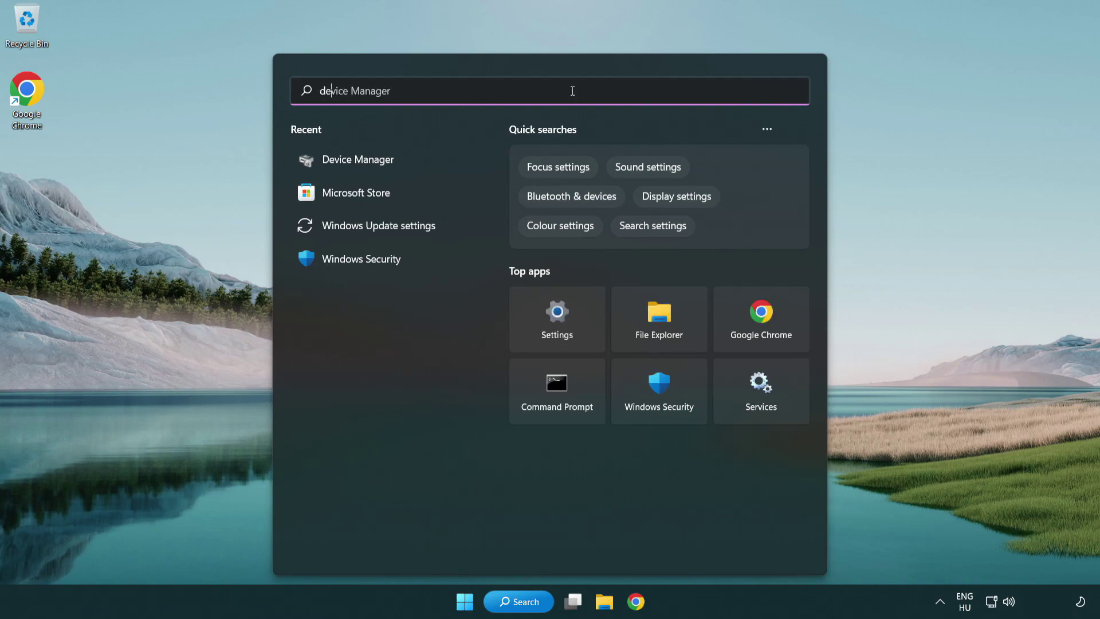
pyautogui.write('vice manager')
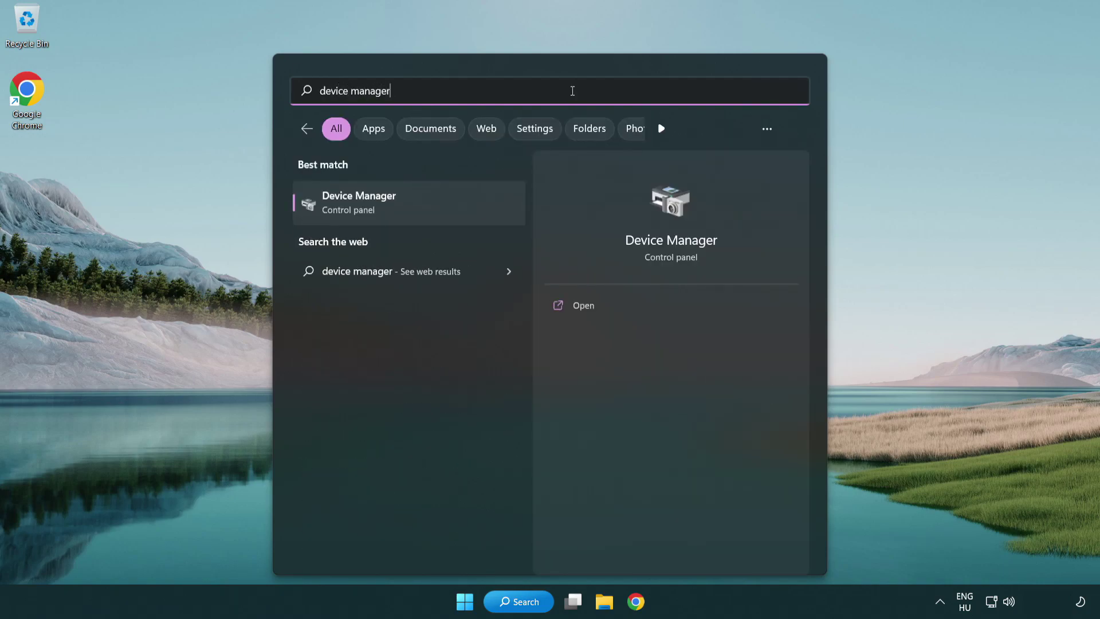
pyautogui.click(450, 207)
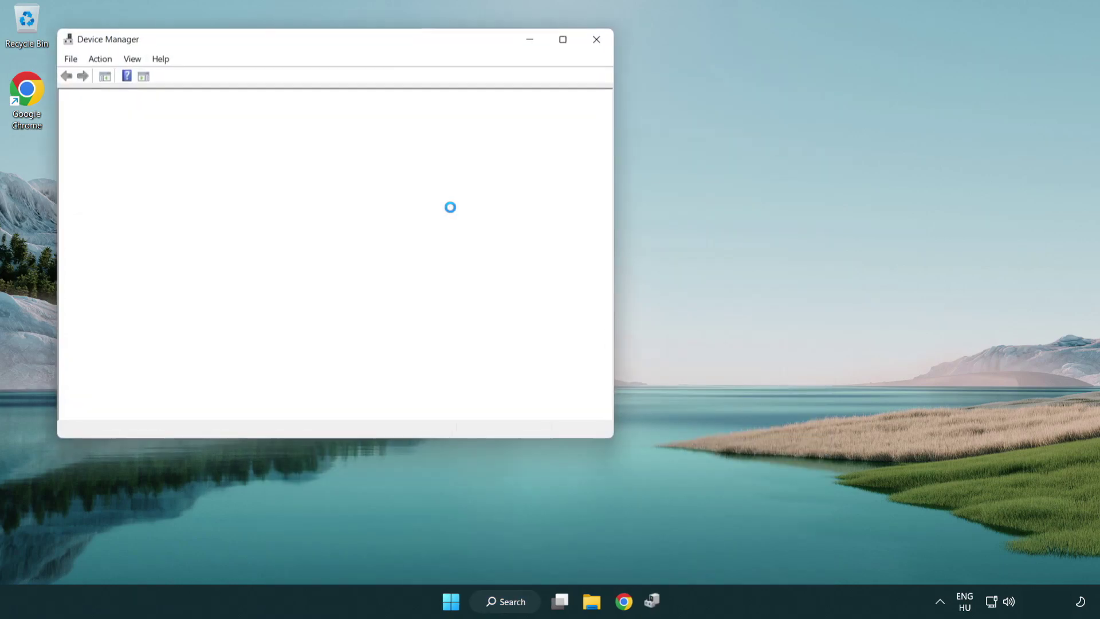
pyautogui.moveTo(350, 40); pyautogui.dragTo(556, 101)
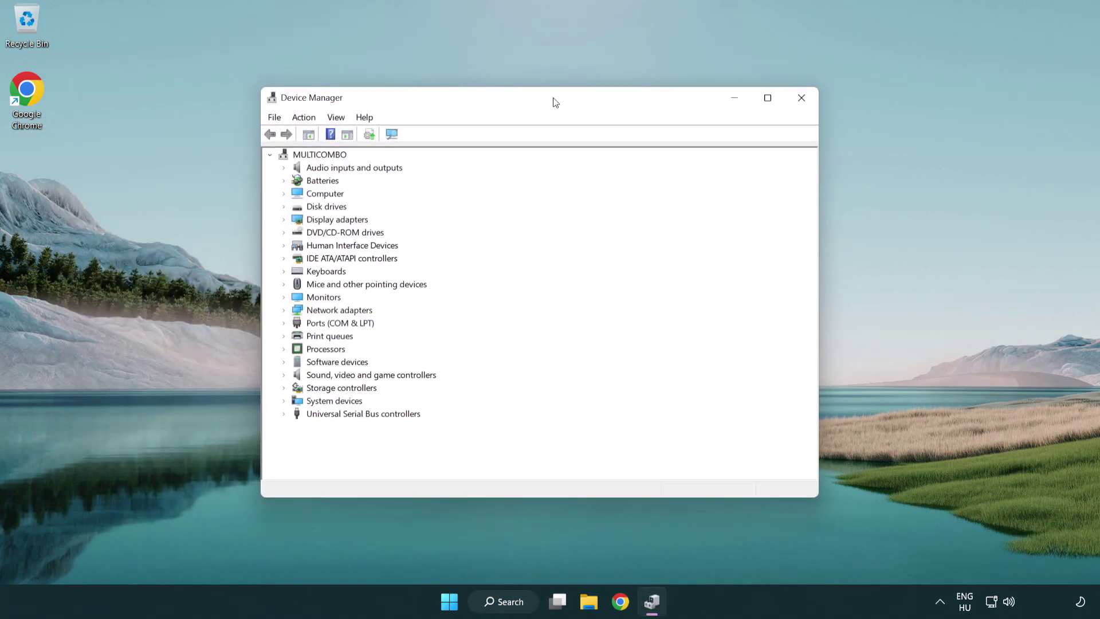
pyautogui.click(314, 376)
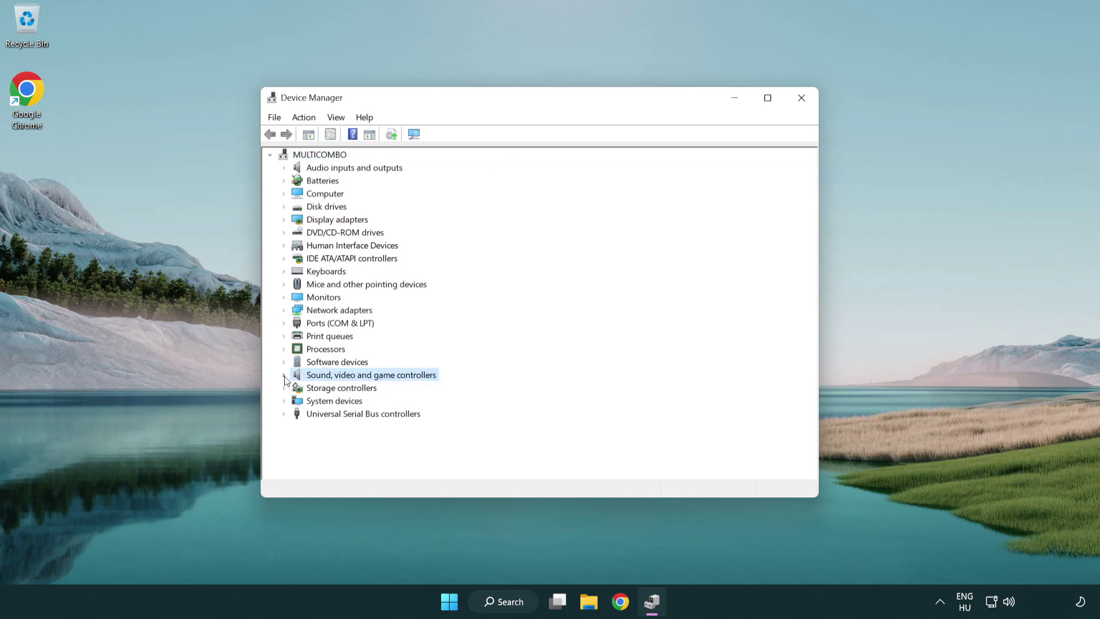
pyautogui.click(284, 376)
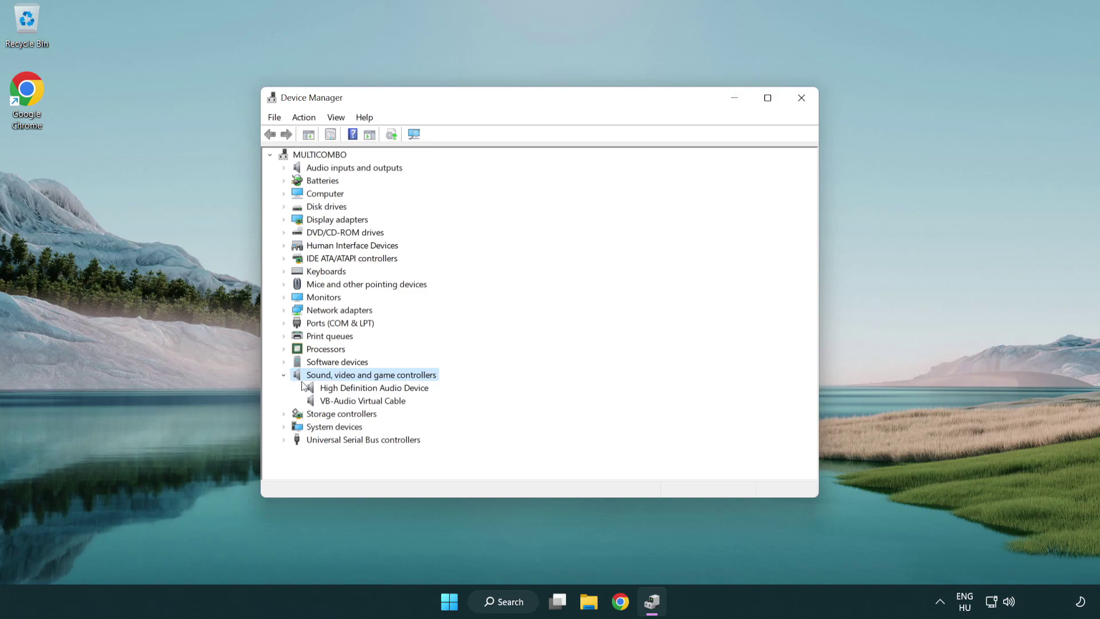
pyautogui.click(341, 392)
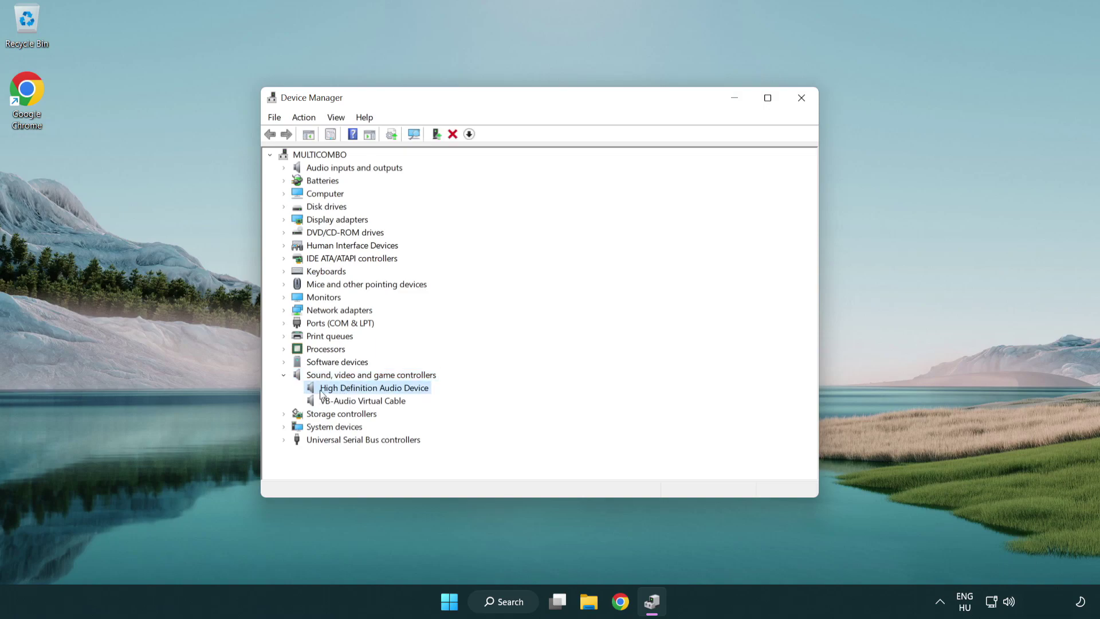
pyautogui.rightClick(383, 388)
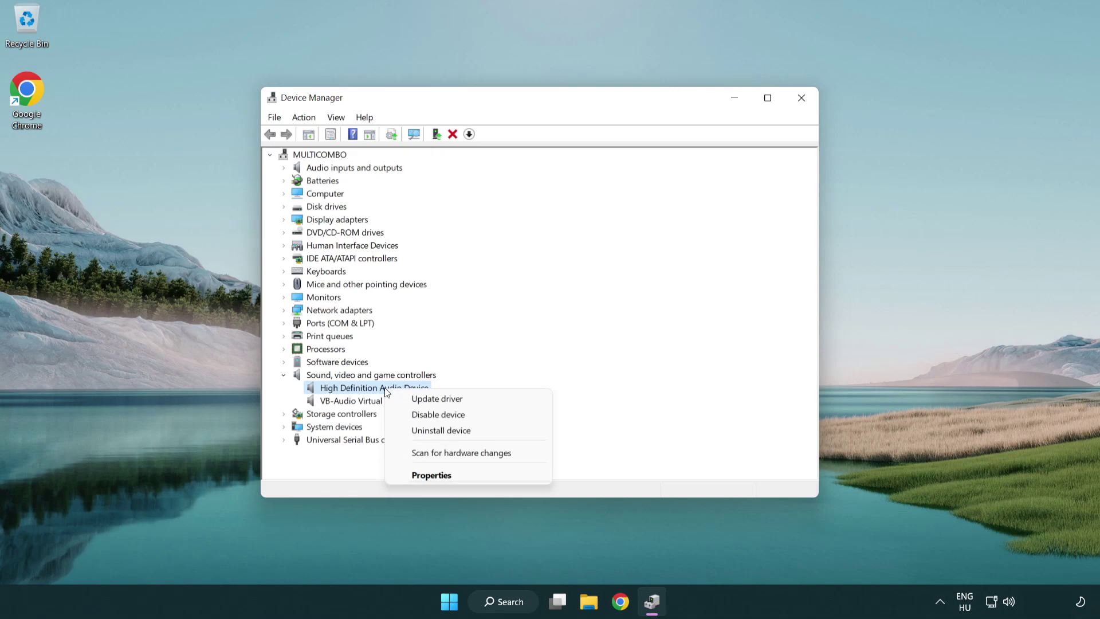
# Reinstall the High Definition Audio Device driver from the on-computer driver list, accepting the compatibility warning
pyautogui.click(474, 399)
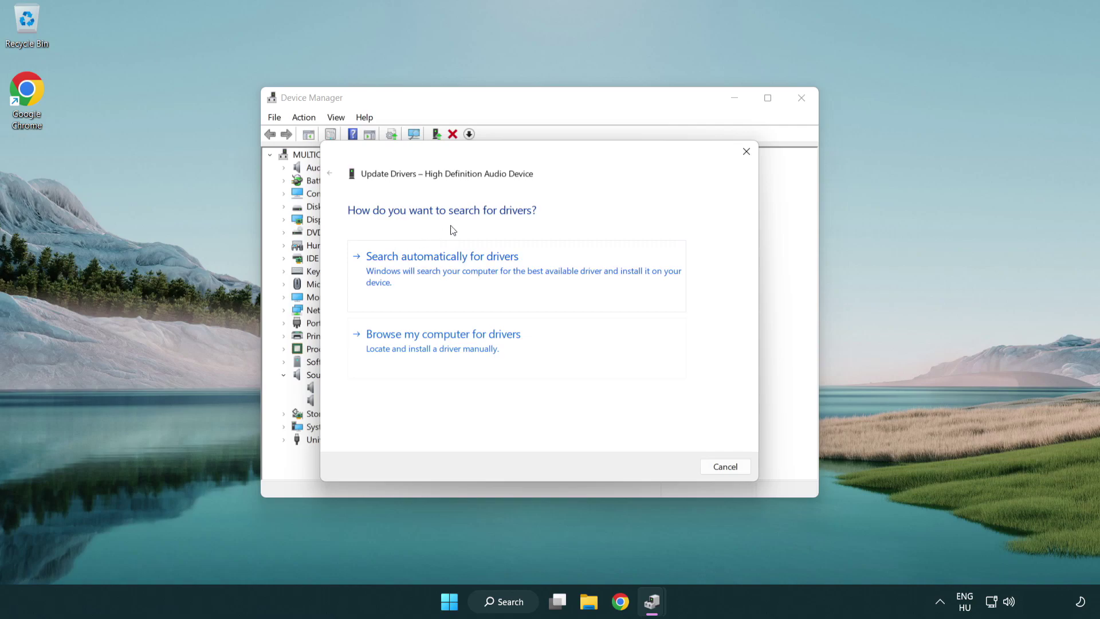
pyautogui.click(446, 359)
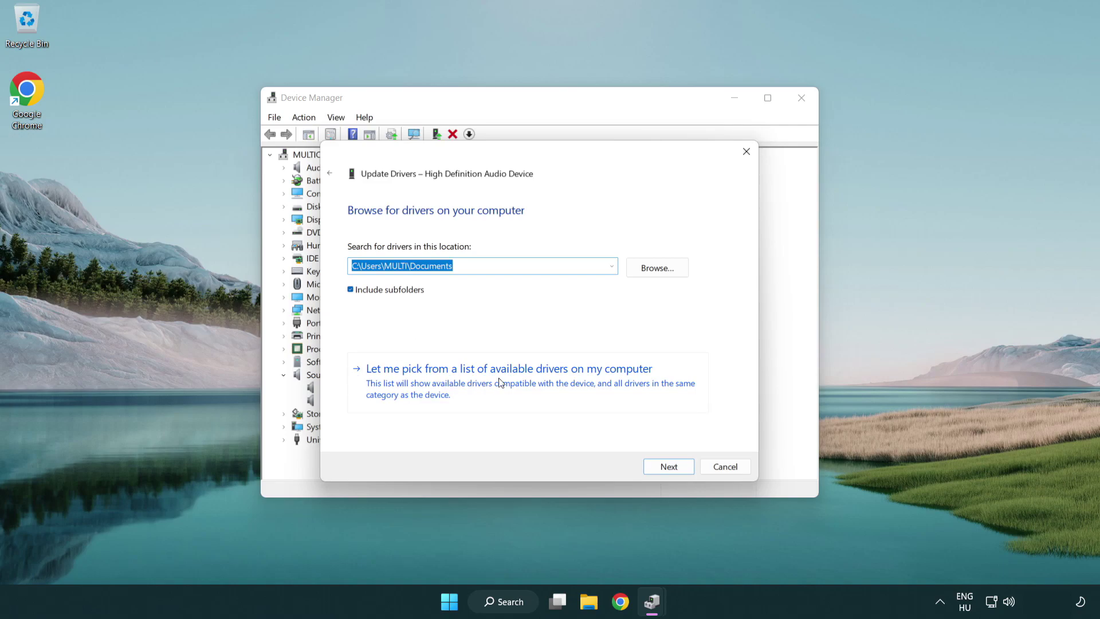
pyautogui.click(529, 390)
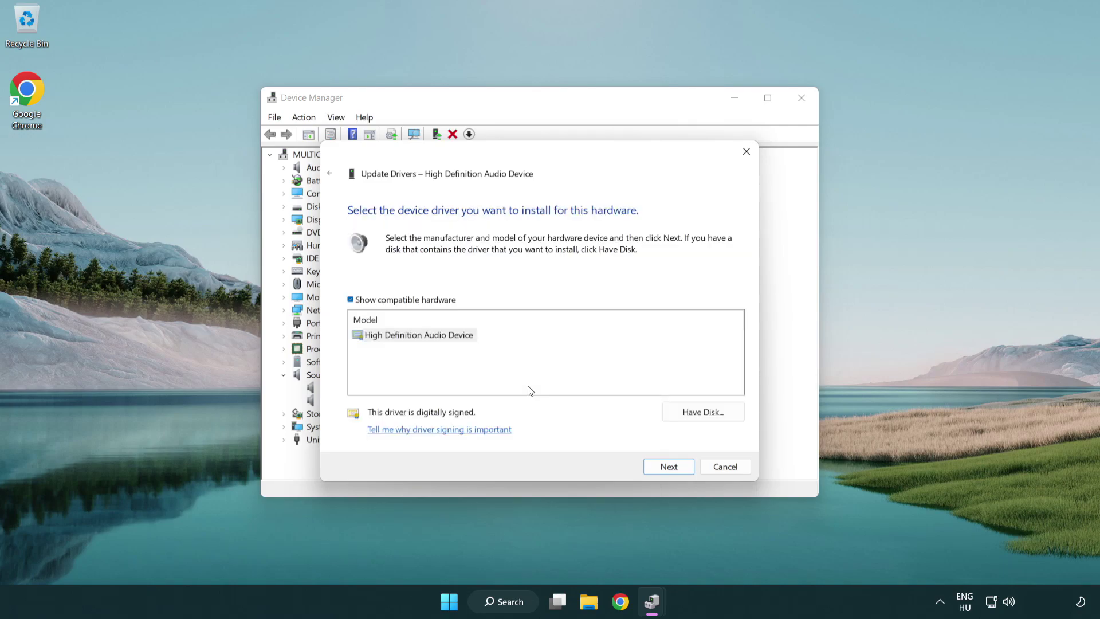
pyautogui.click(367, 336)
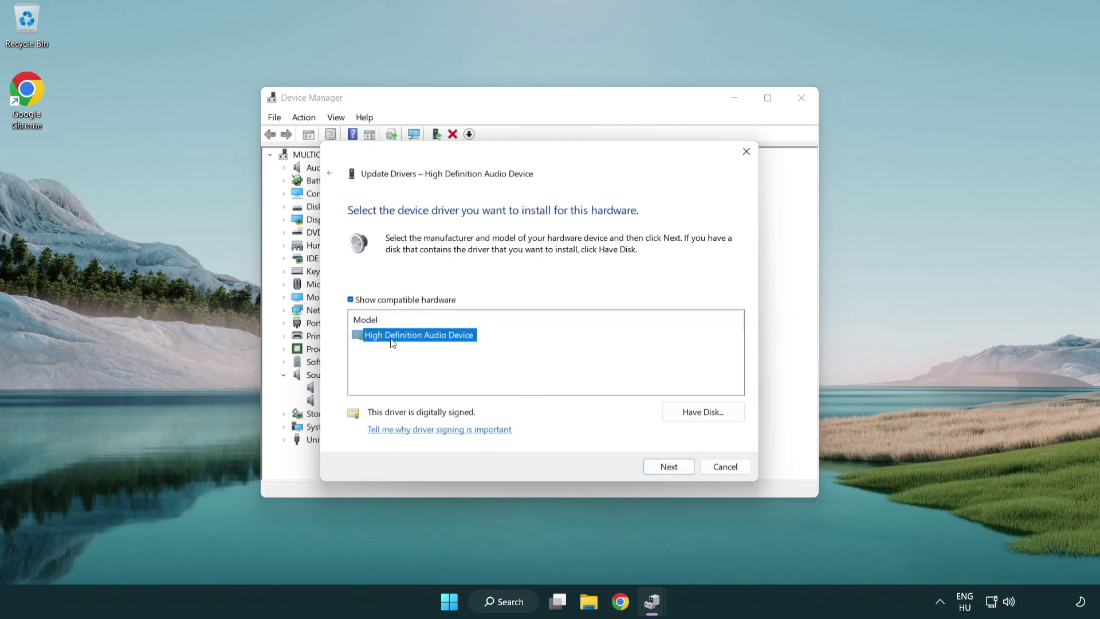
pyautogui.click(682, 471)
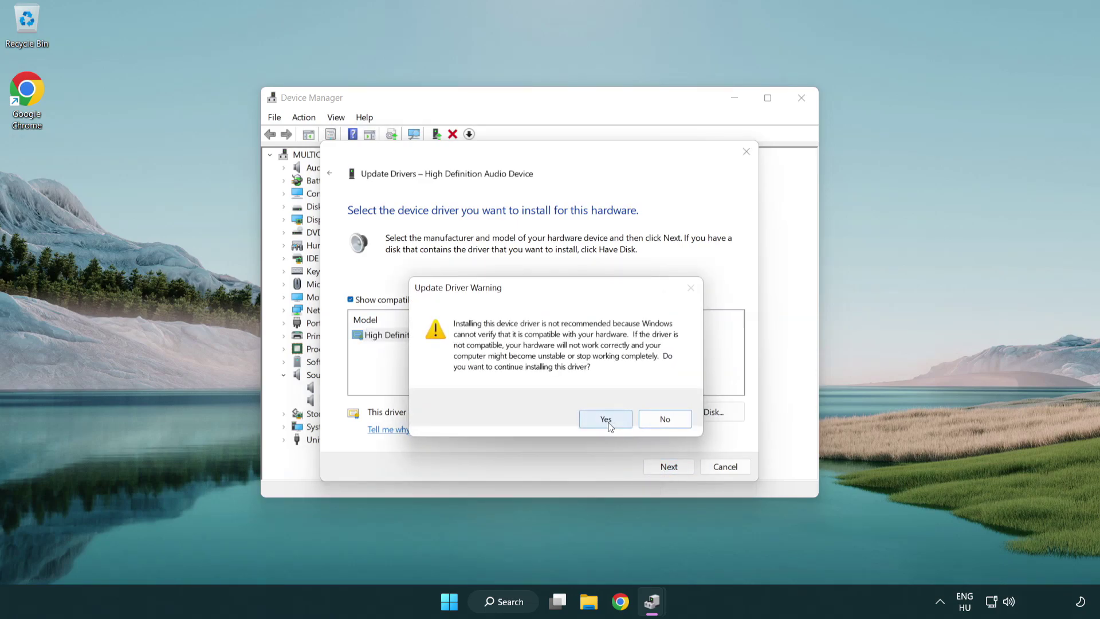
pyautogui.click(607, 418)
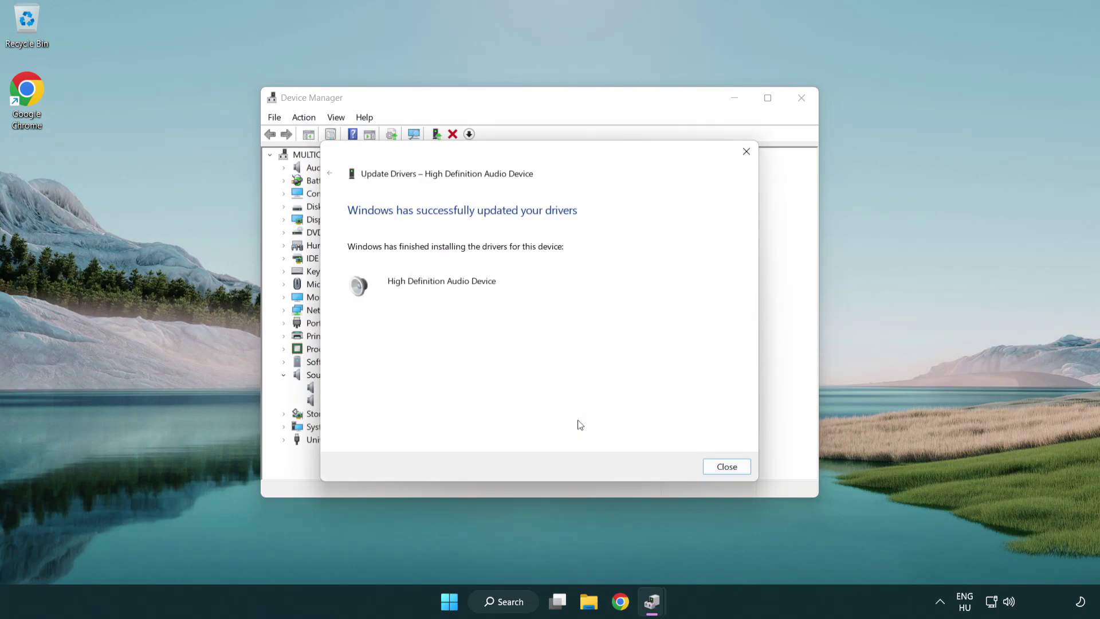
pyautogui.click(728, 469)
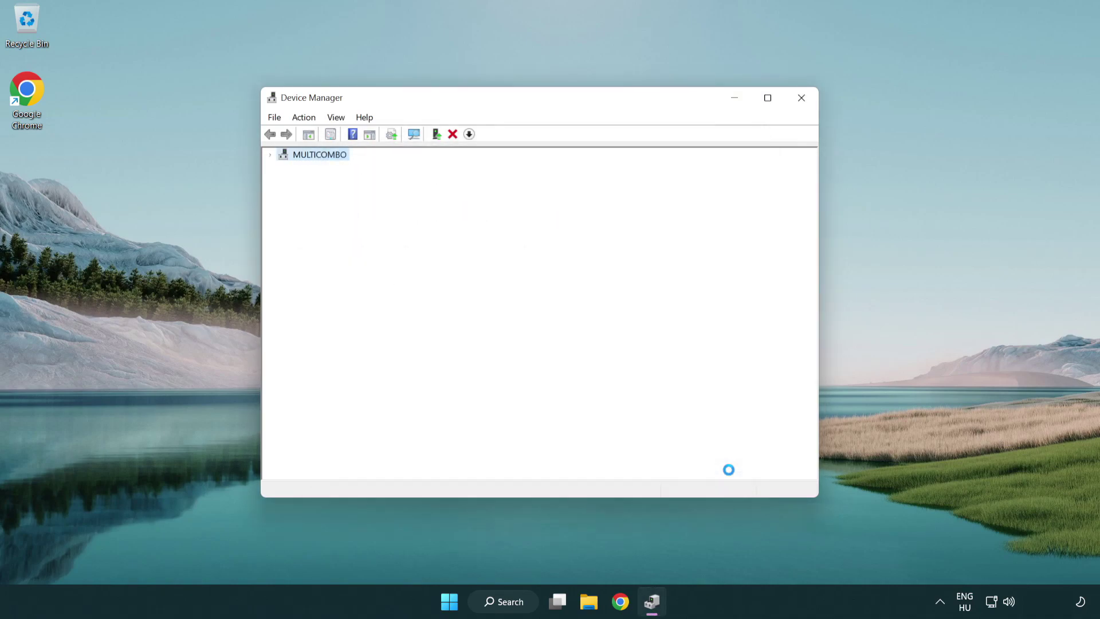
# Close Device Manager, show the Start power options, and launch the Troubleshoot sound problems tool
pyautogui.click(801, 103)
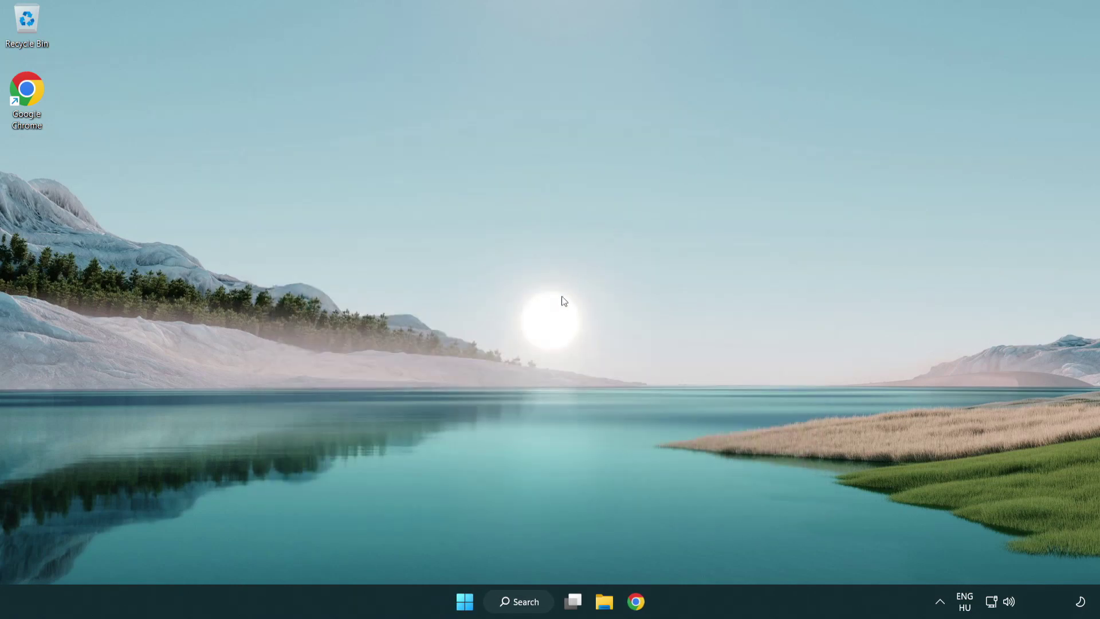
pyautogui.click(465, 601)
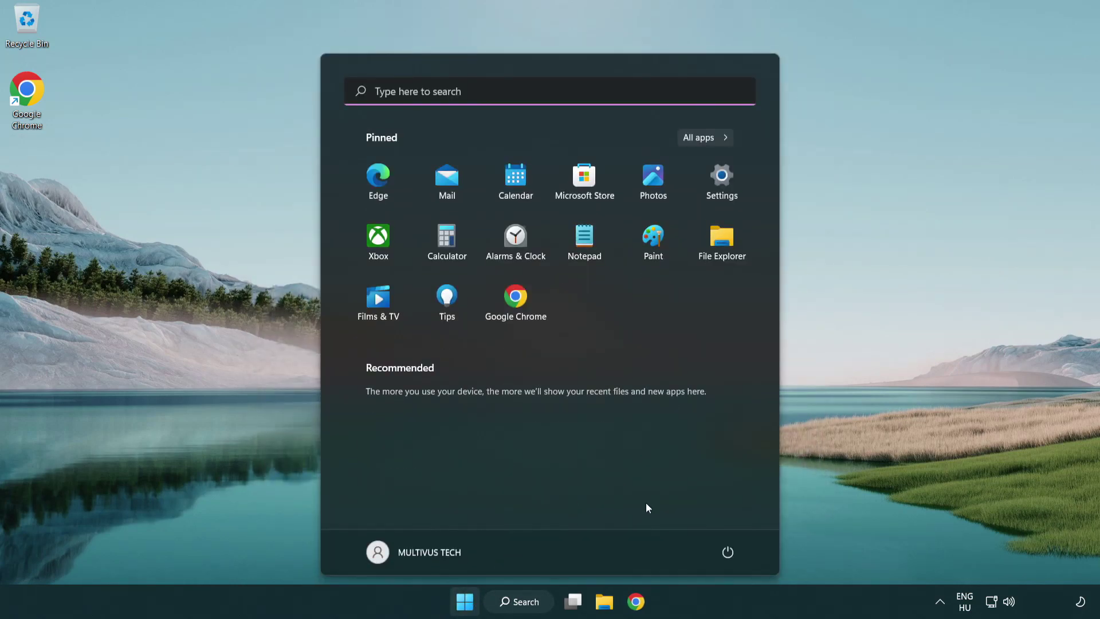
pyautogui.click(730, 552)
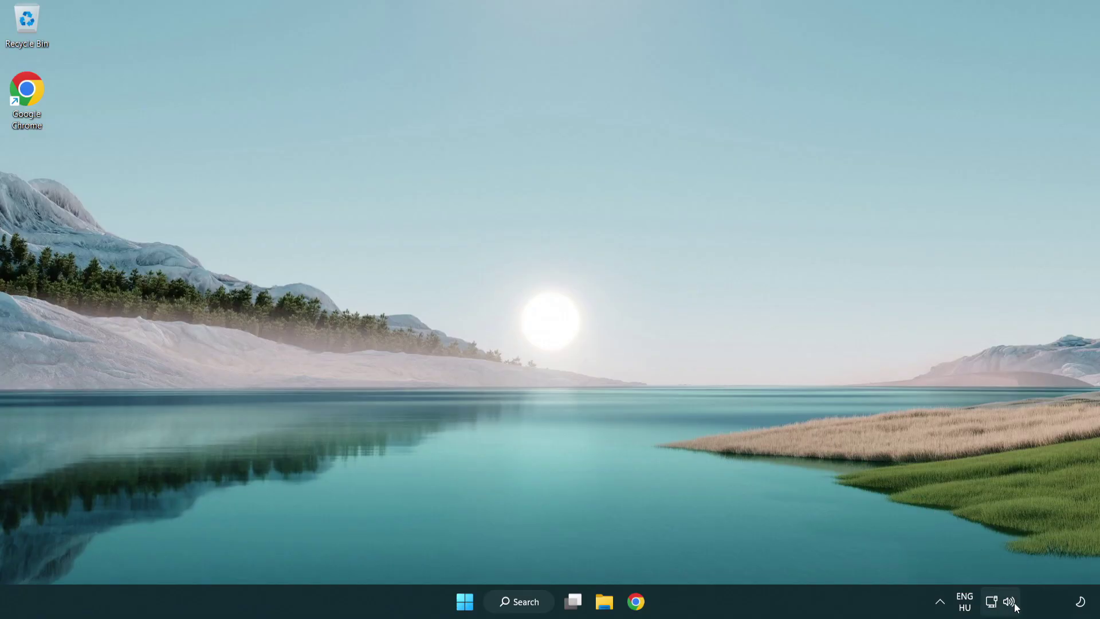
pyautogui.rightClick(1011, 605)
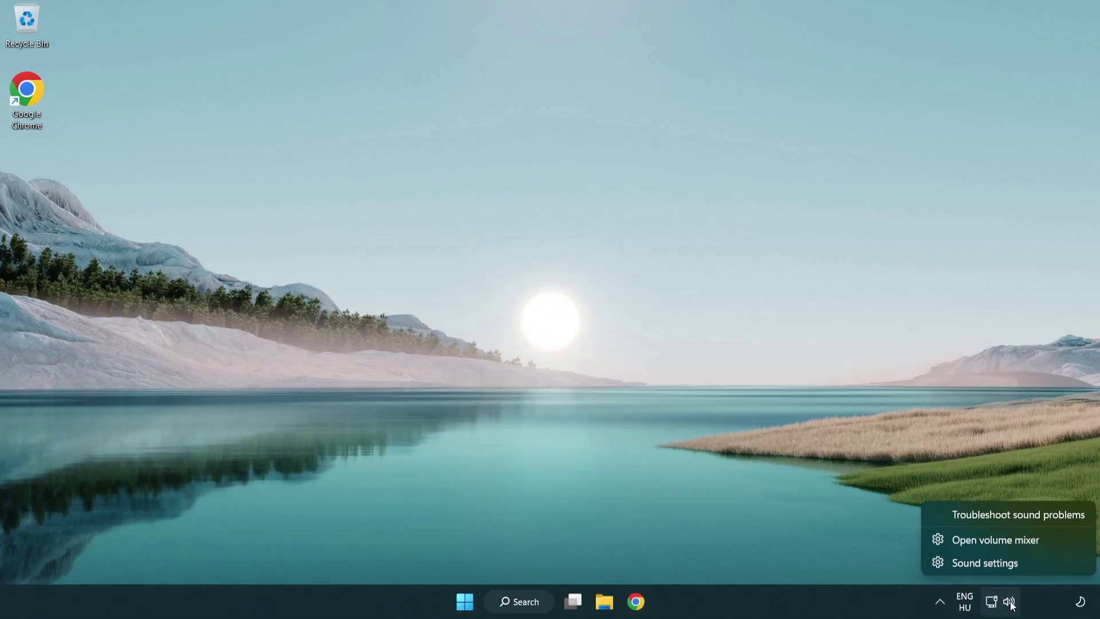
pyautogui.click(1003, 518)
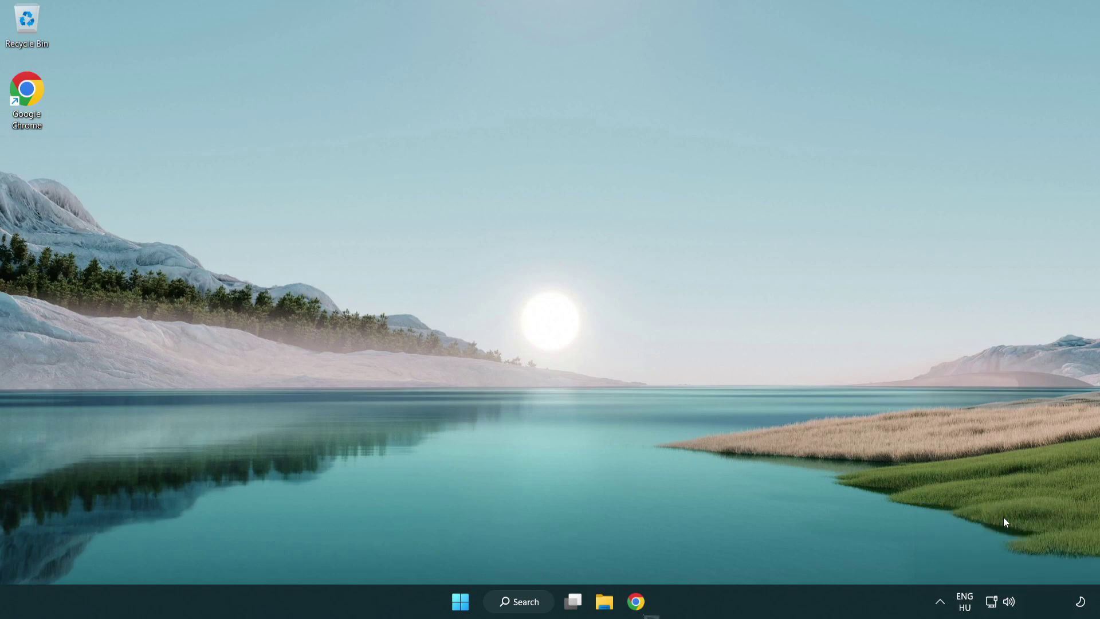